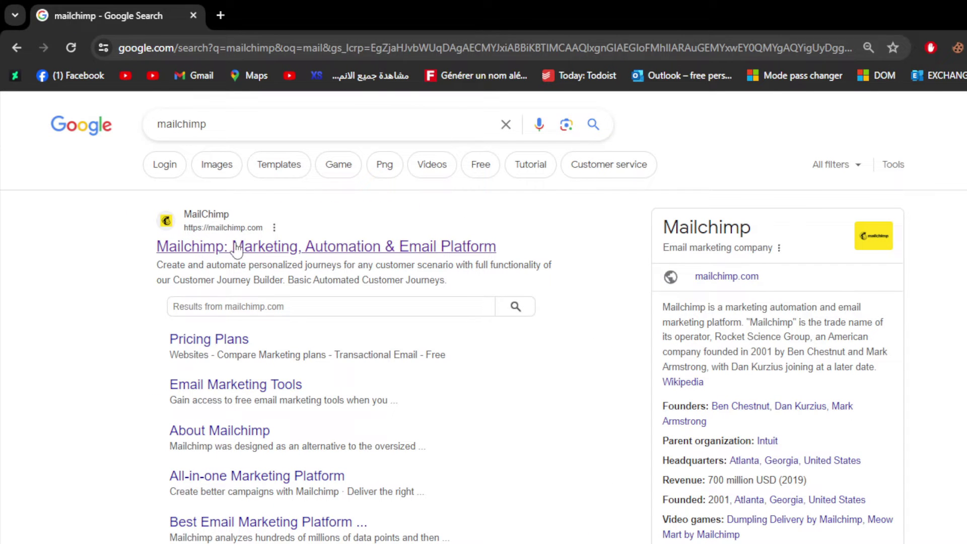
# Step: Open the Mailchimp website from the search results, go to Pricing, then log in to the account
pyautogui.click(233, 246)
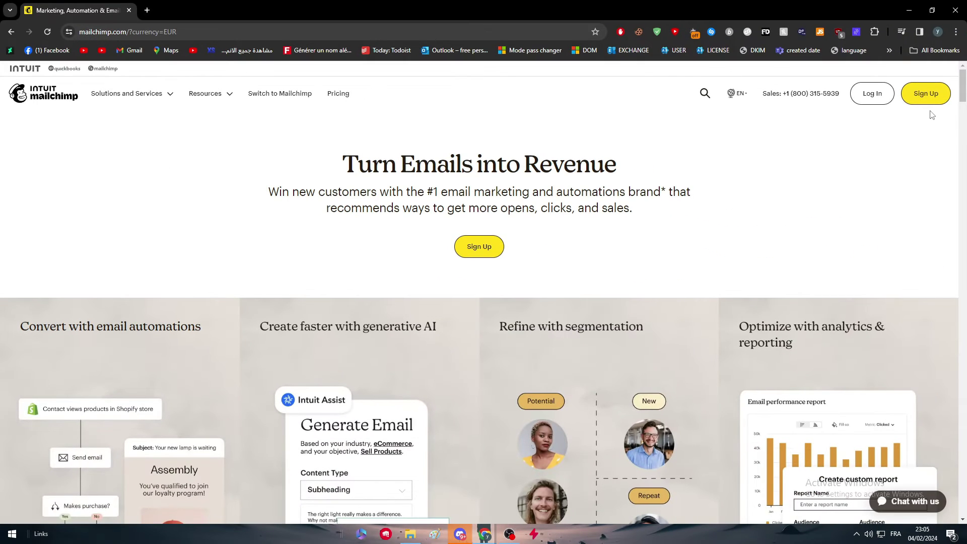
pyautogui.click(933, 98)
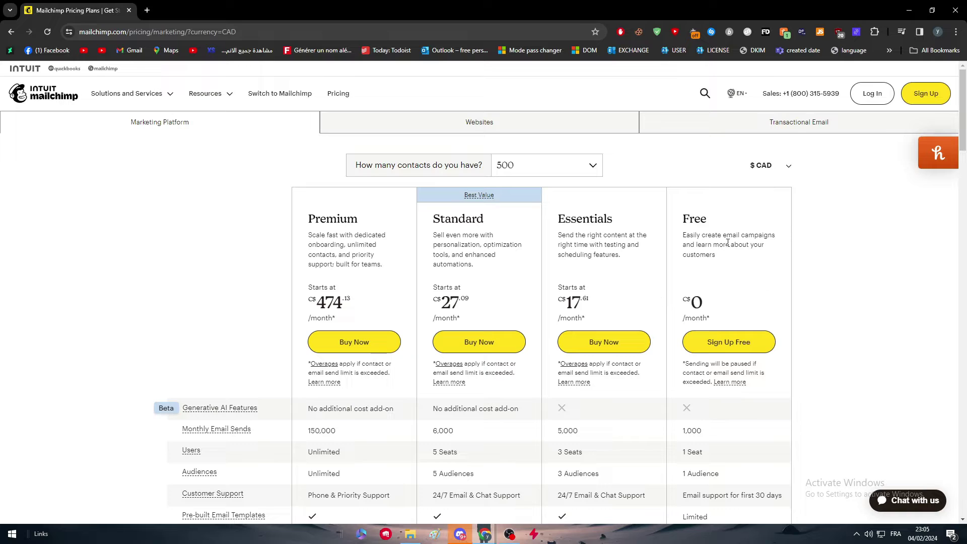
pyautogui.click(872, 93)
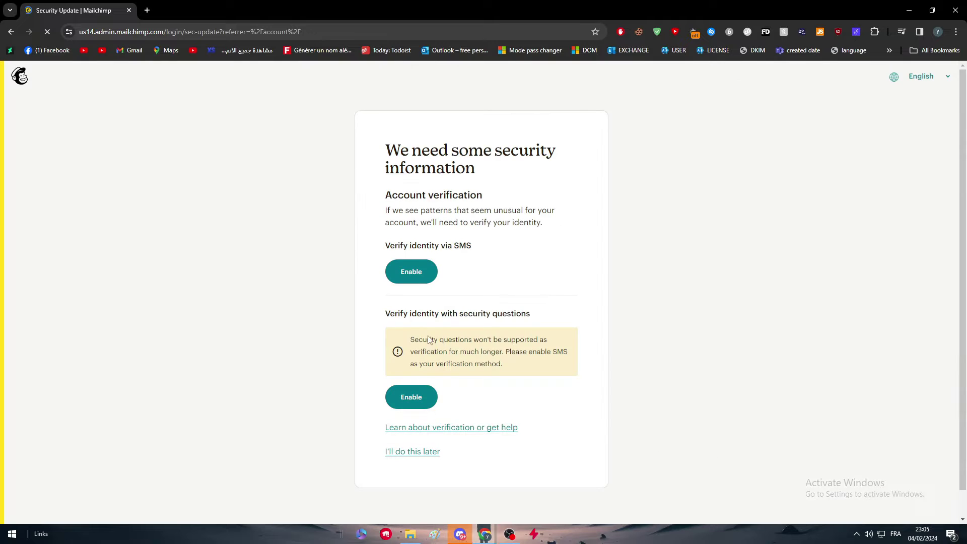
# Step: Postpone the security setup with I'll do this later and open the Integrations Discover directory
pyautogui.click(412, 452)
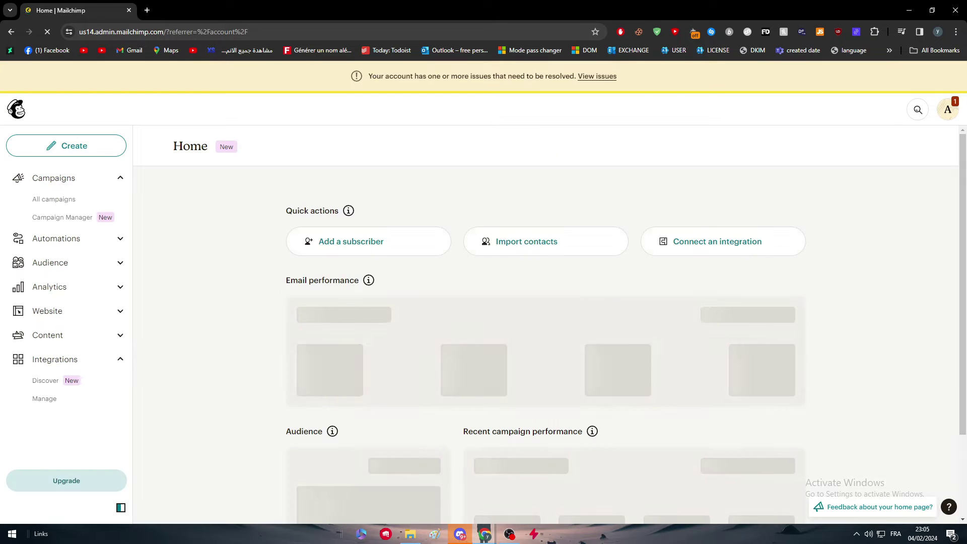
pyautogui.scroll(-1, 243, 277)
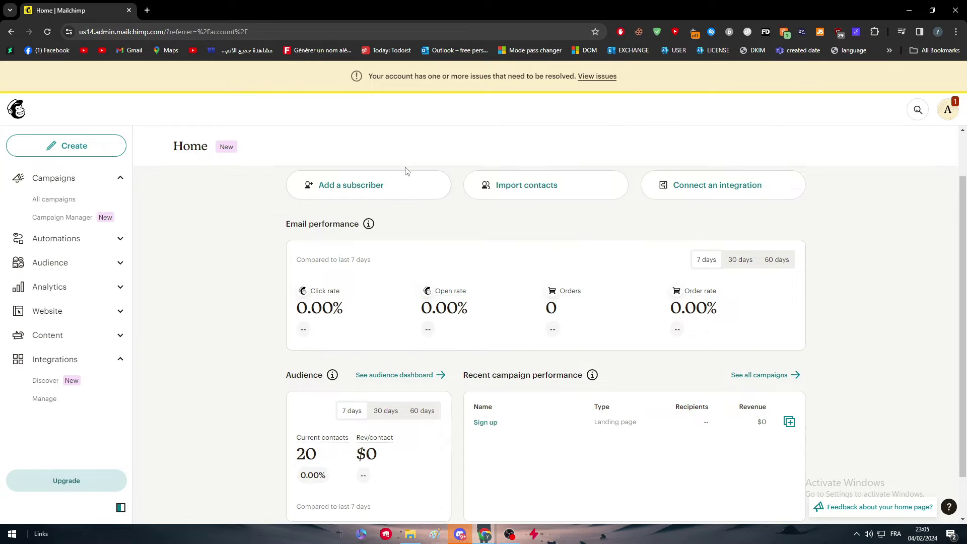
pyautogui.scroll(1, 744, 400)
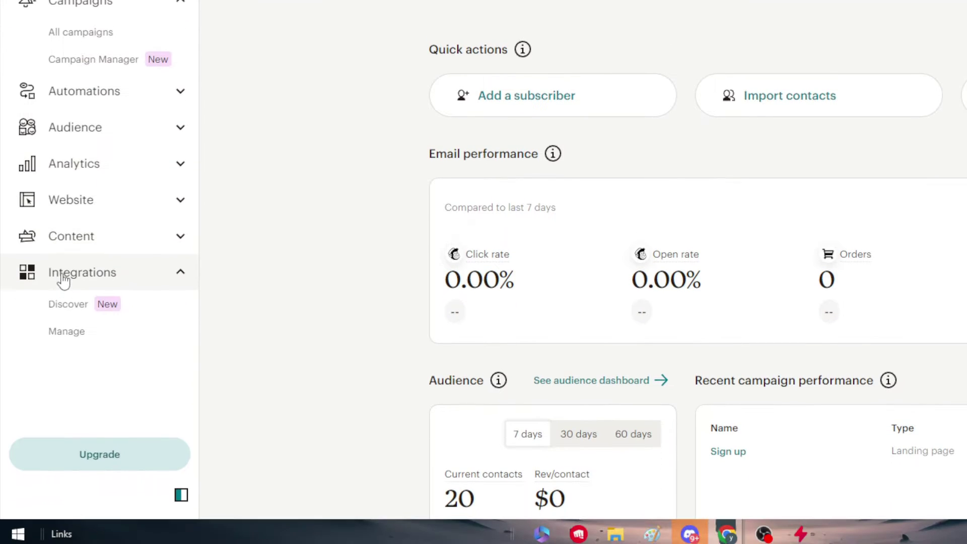
pyautogui.click(66, 399)
pyautogui.click(80, 277)
pyautogui.click(52, 308)
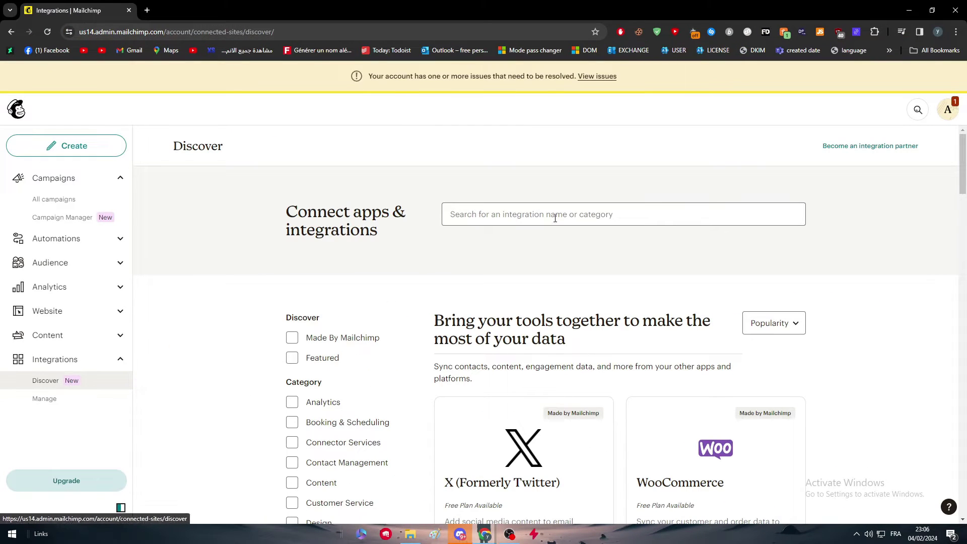
# Step: Search the integrations directory for 'goog' and scroll down to the Google Analytics result
pyautogui.scroll(-1, 557, 297)
pyautogui.scroll(1, 564, 279)
pyautogui.click(548, 214)
pyautogui.write('google')
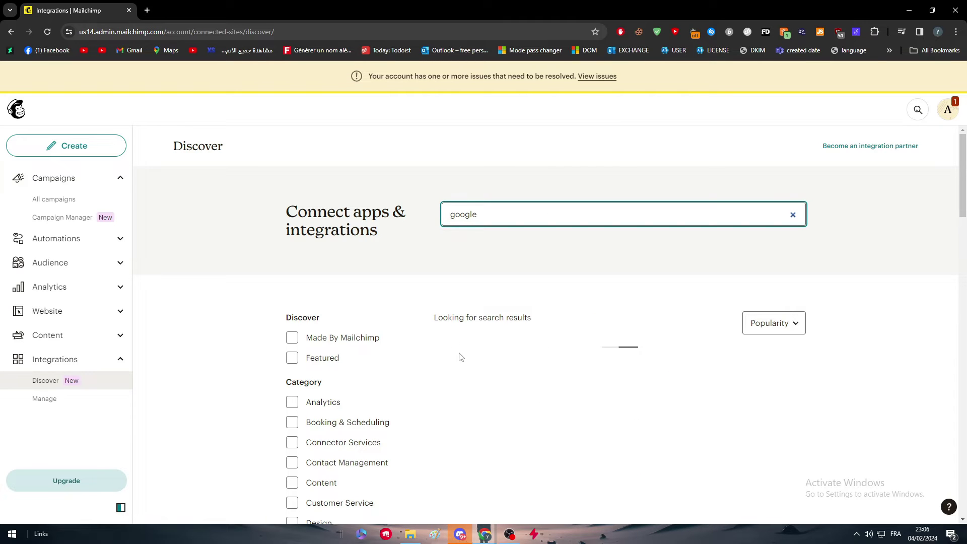
pyautogui.scroll(-3, 604, 392)
pyautogui.scroll(-7, 603, 401)
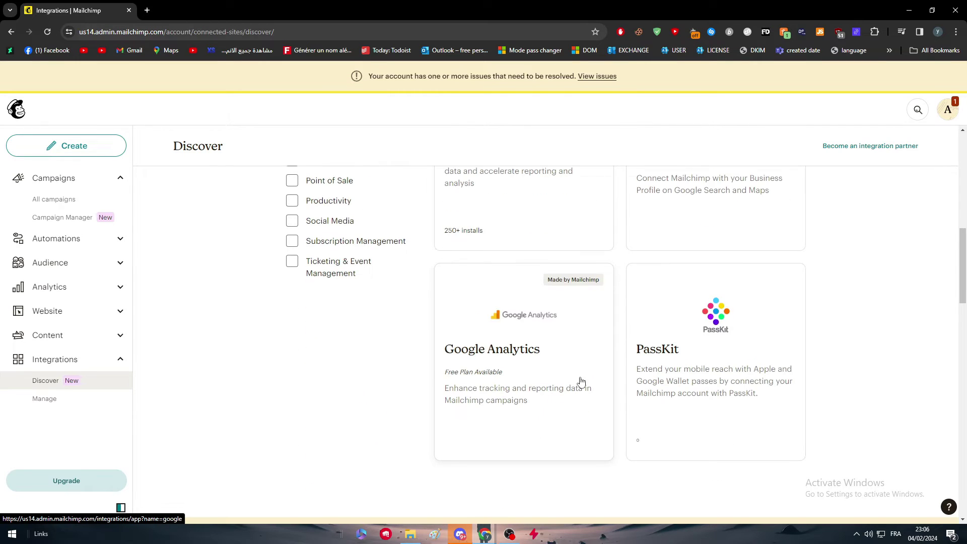
# Step: Open the Google Analytics integration page and scroll down to its 'What does it do?' section
pyautogui.click(539, 336)
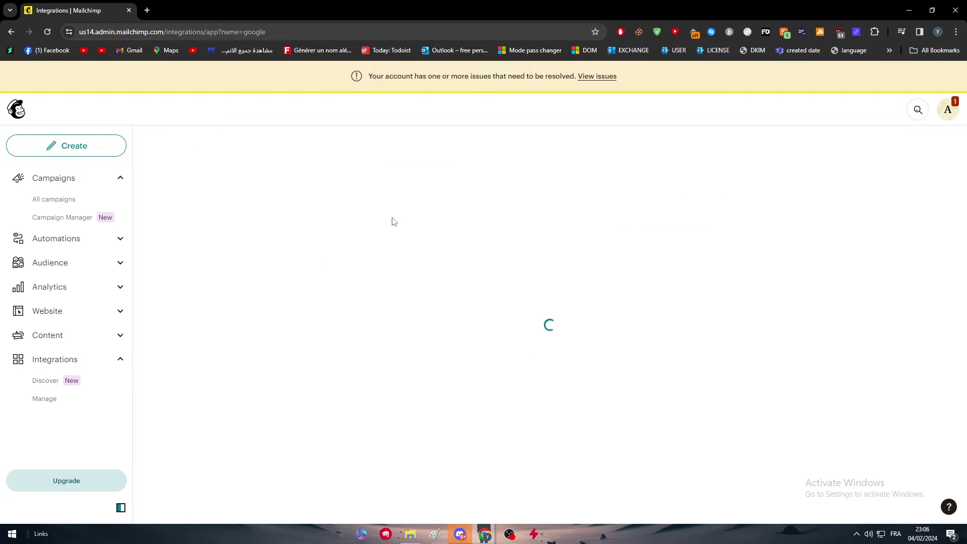
pyautogui.moveTo(436, 286); pyautogui.dragTo(629, 299)
pyautogui.click(633, 297)
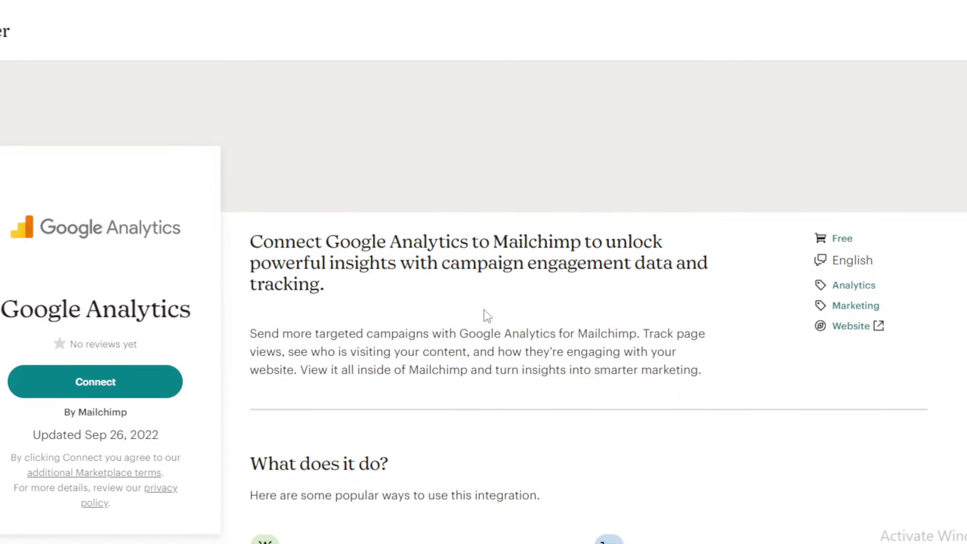
pyautogui.scroll(-1, 485, 315)
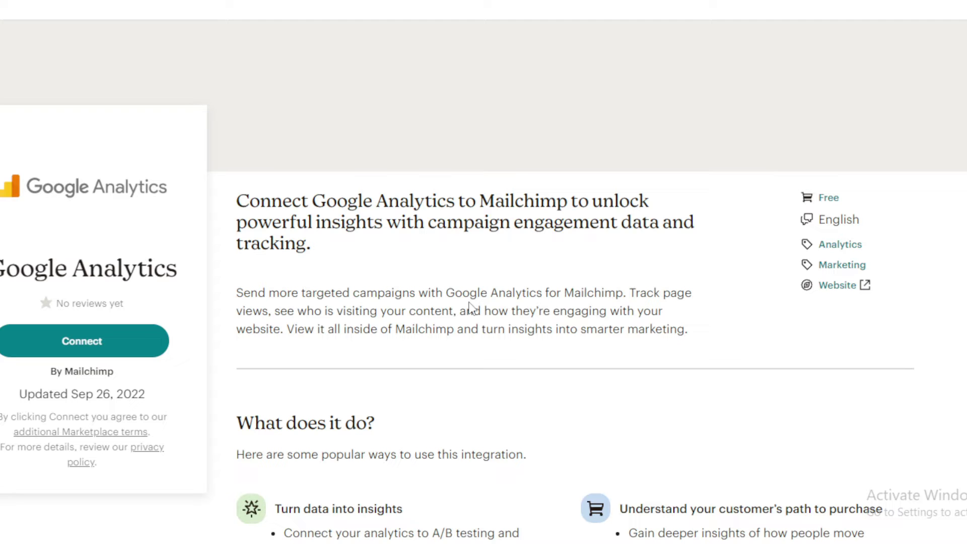
pyautogui.scroll(-5, 471, 308)
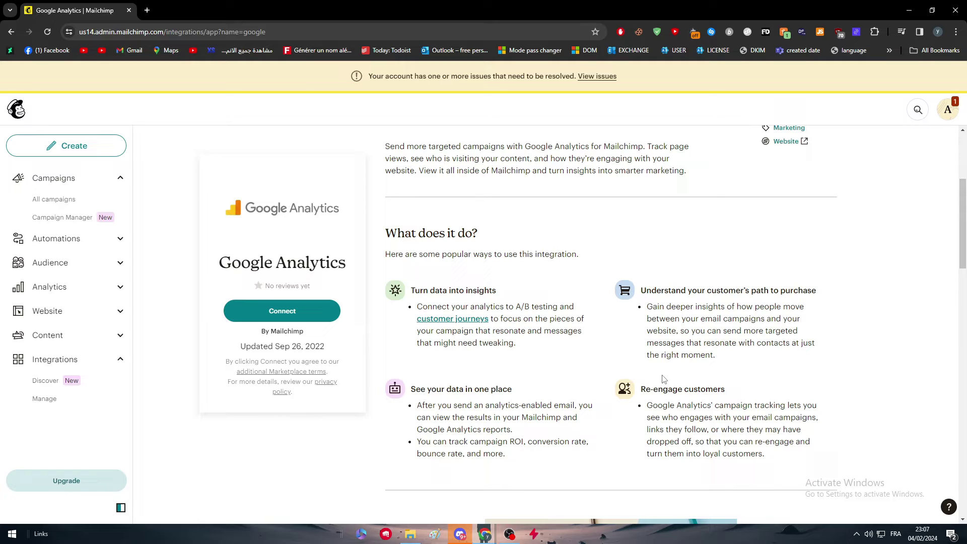
# Step: Scroll to the example screenshots and step through Holiday Landing Page and Test Email Subject
pyautogui.scroll(-1, 557, 444)
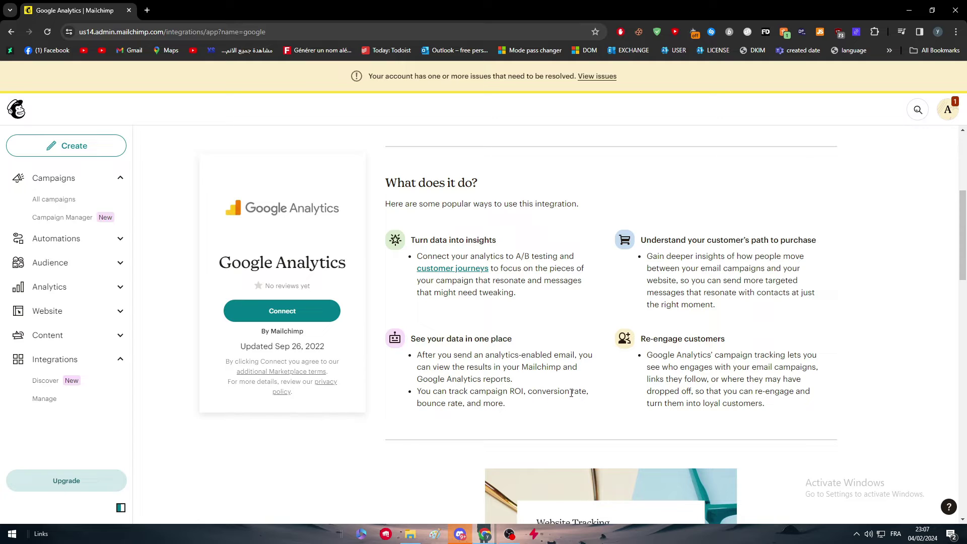
pyautogui.moveTo(748, 370); pyautogui.dragTo(826, 381)
pyautogui.click(681, 381)
pyautogui.scroll(-4, 715, 392)
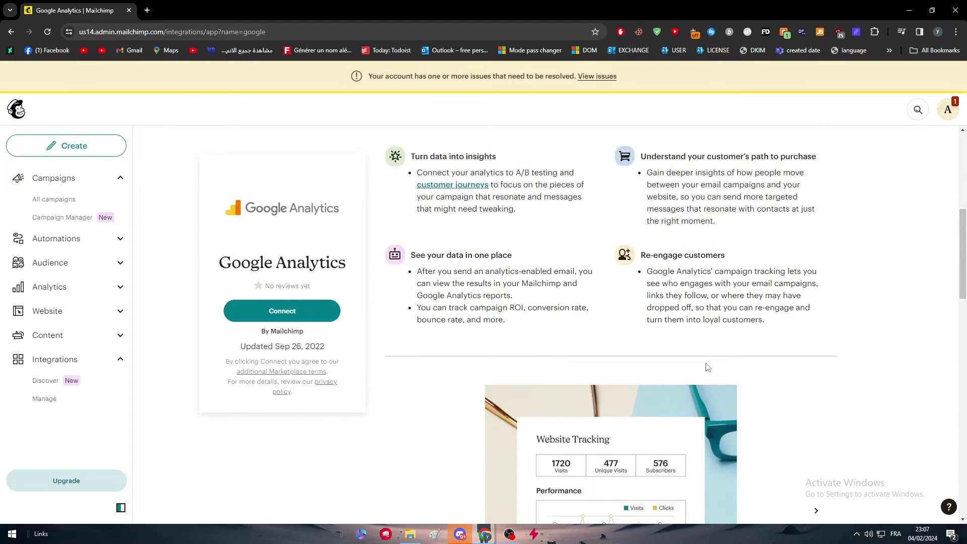
pyautogui.scroll(-2, 528, 282)
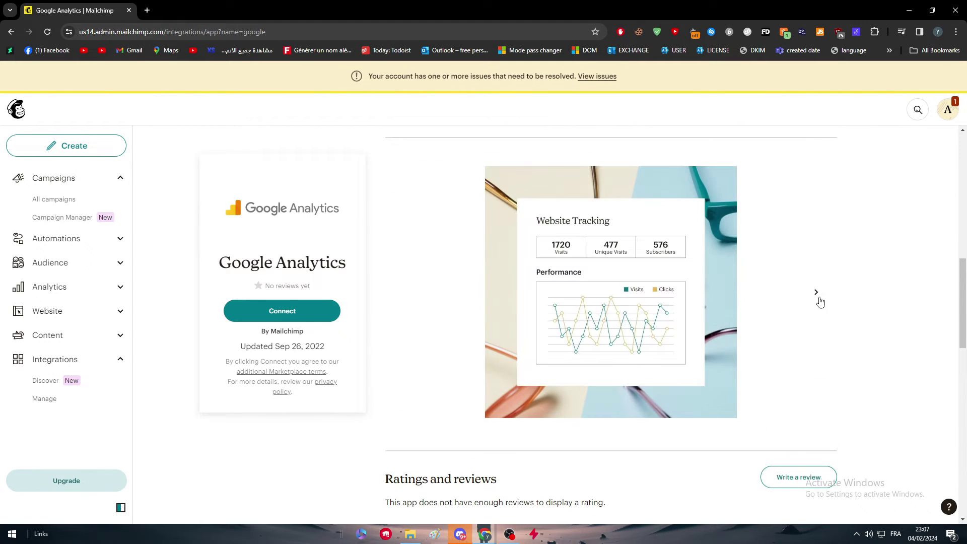
pyautogui.click(816, 293)
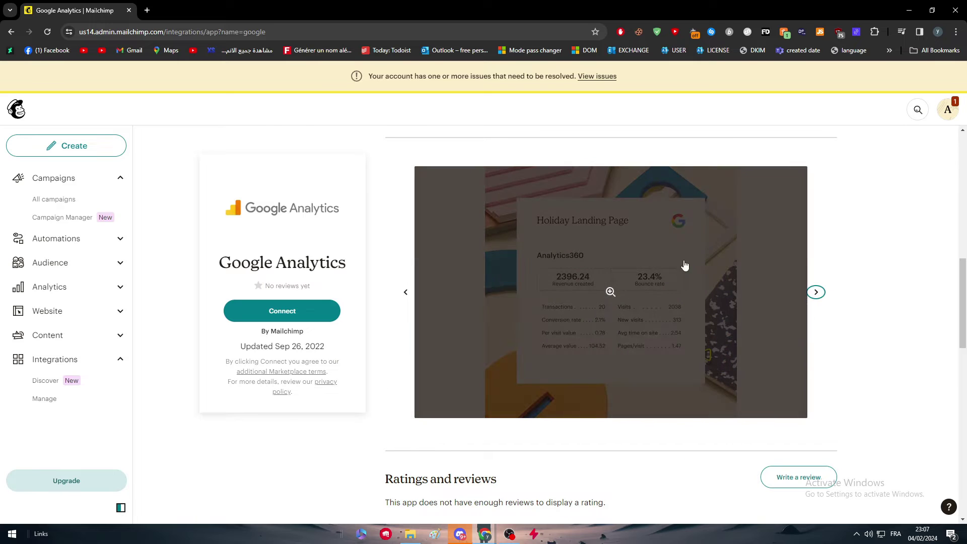
pyautogui.click(816, 293)
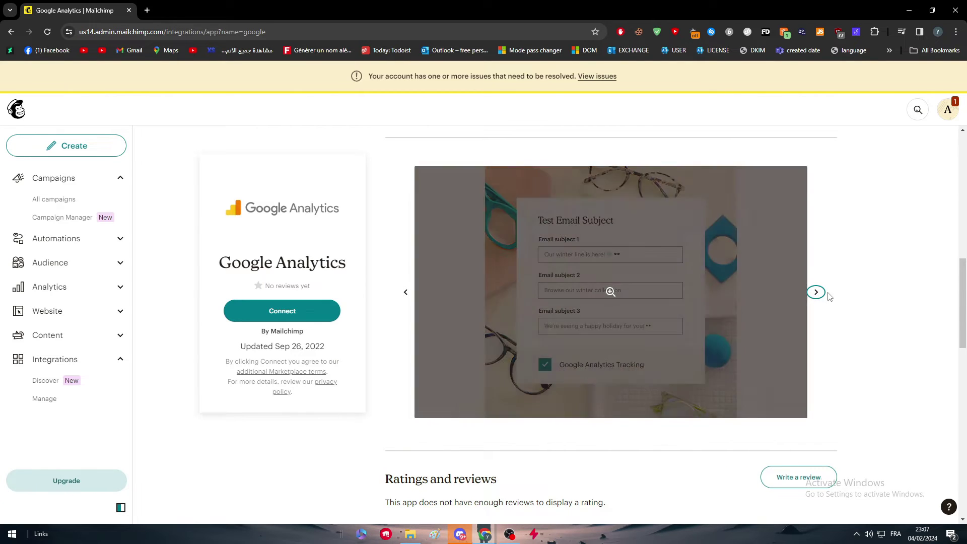
pyautogui.click(816, 293)
# Step: Review Before you start and Installation Steps, then connect Google Analytics to open the Google sign-in page
pyautogui.scroll(-4, 779, 306)
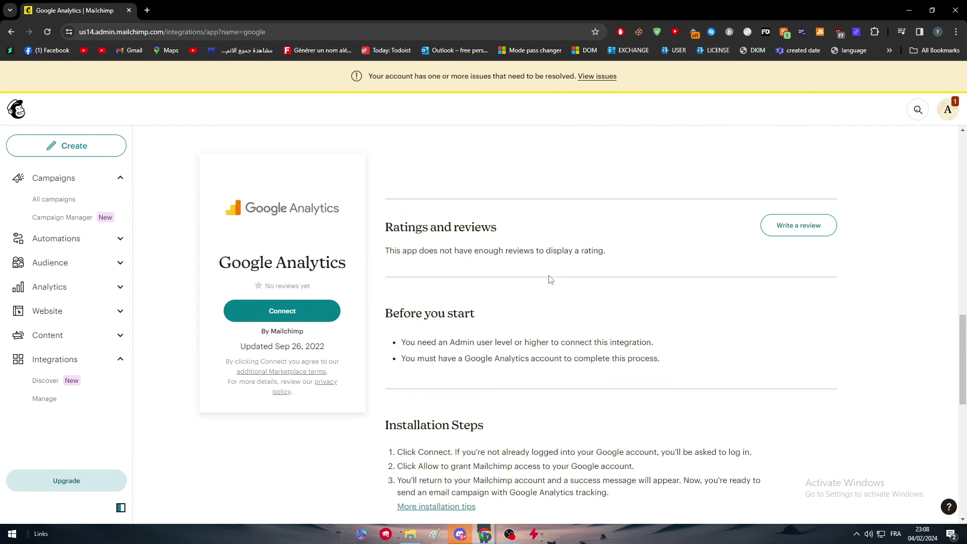
pyautogui.scroll(-3, 579, 333)
pyautogui.scroll(3, 645, 302)
pyautogui.scroll(-1, 656, 302)
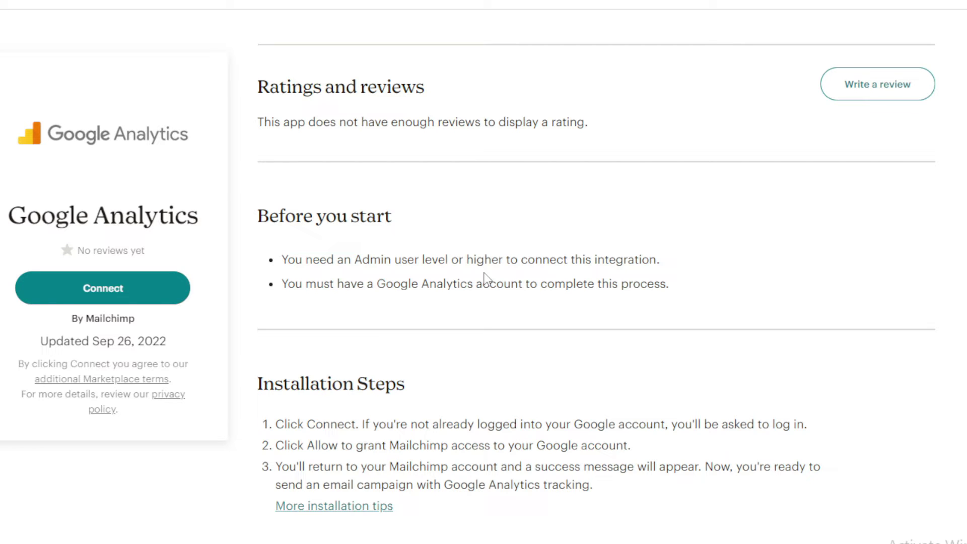
pyautogui.scroll(-3, 251, 255)
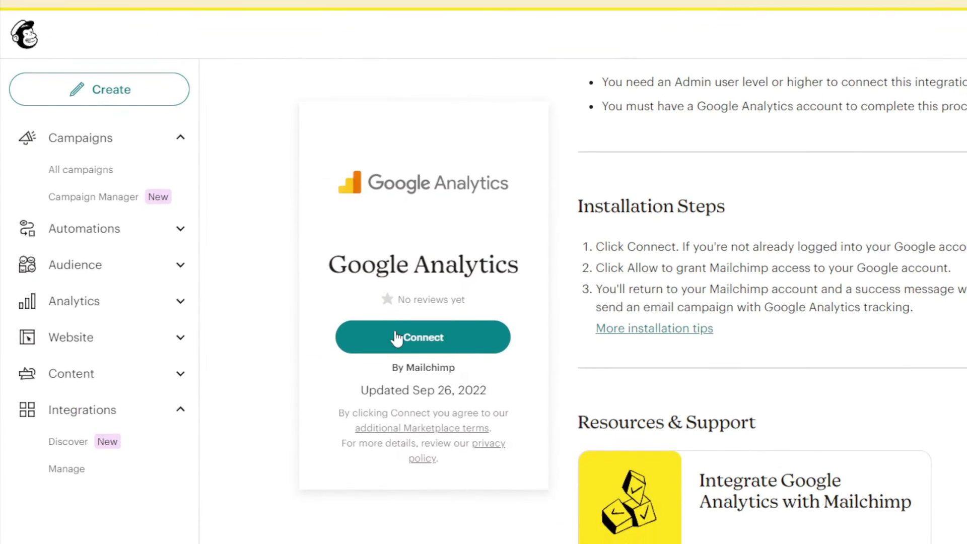
pyautogui.click(395, 364)
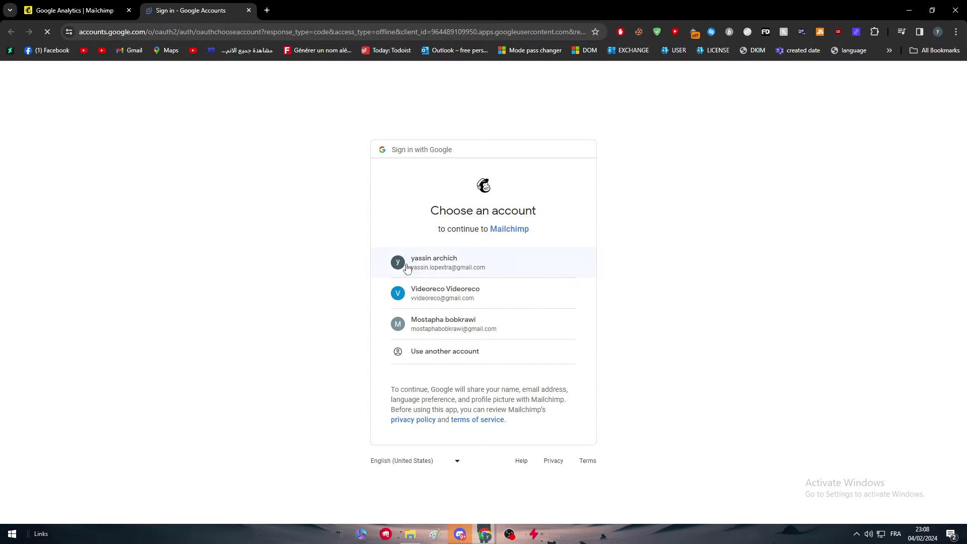
# Step: Choose the first Google account, continue to Mailchimp, and allow Mailchimp access to it
pyautogui.click(508, 254)
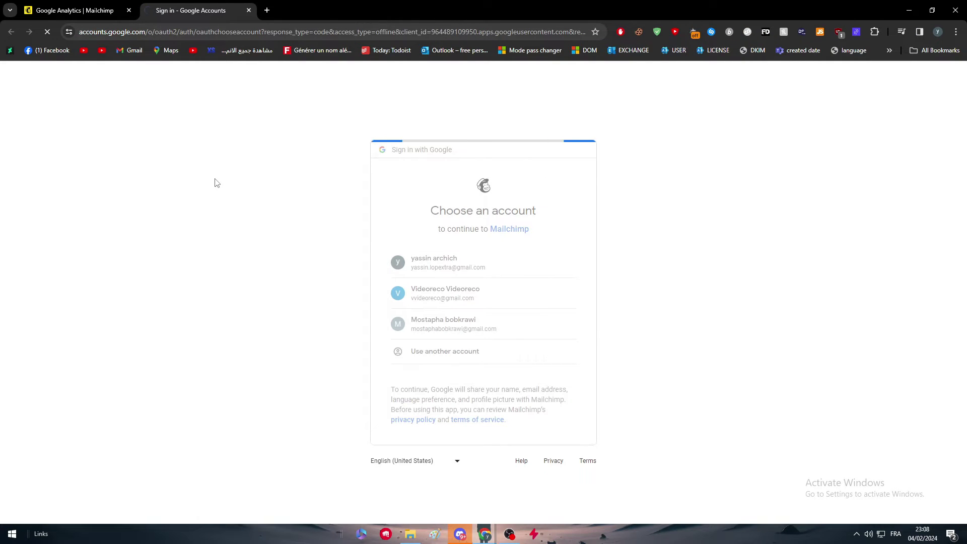
pyautogui.click(543, 370)
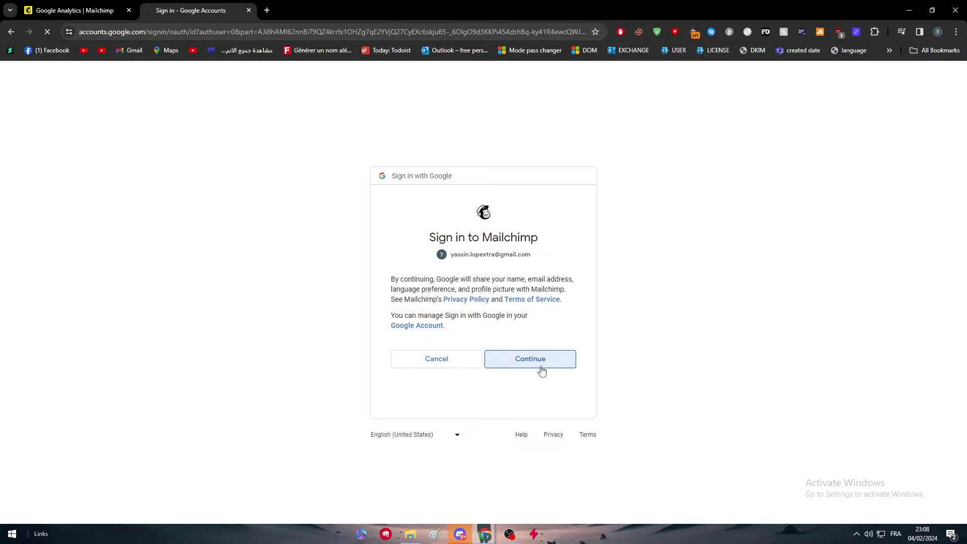
pyautogui.click(524, 459)
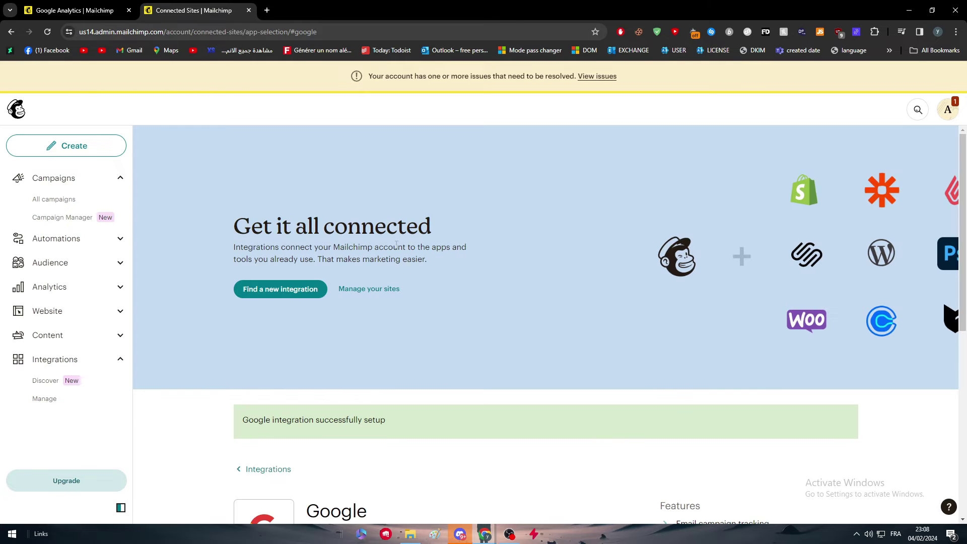
# Step: Run Test Connection on the Google integration and review the Analytics access confirmation
pyautogui.scroll(-4, 392, 244)
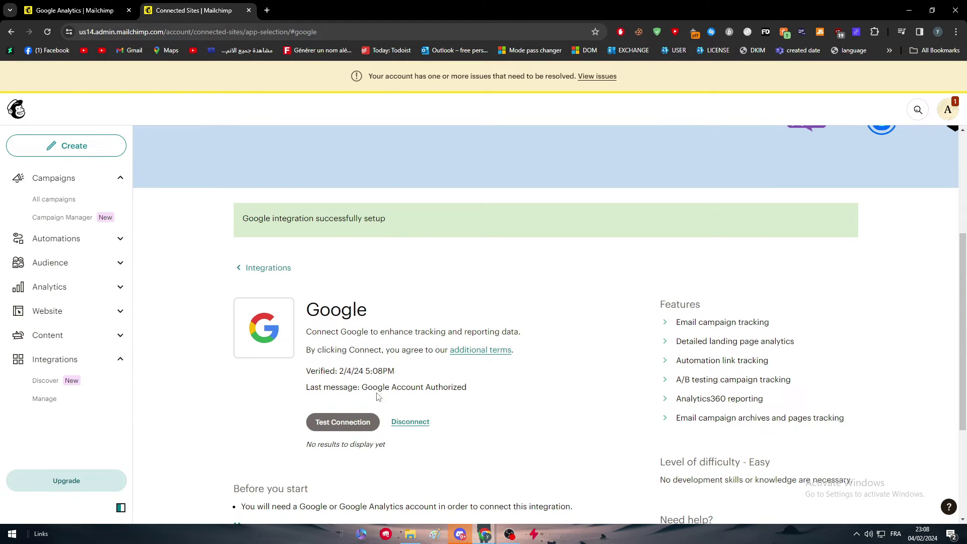
pyautogui.click(325, 424)
pyautogui.scroll(-3, 337, 436)
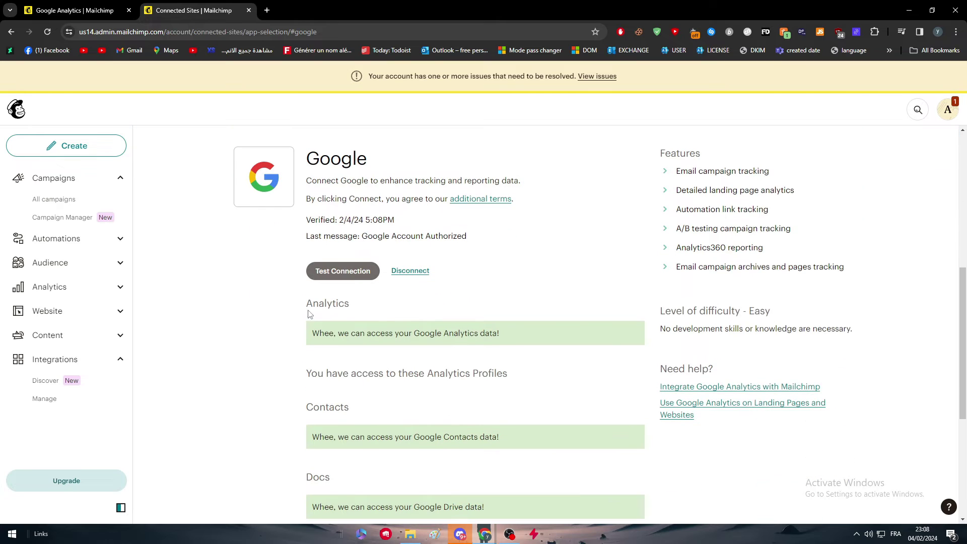
pyautogui.moveTo(313, 334); pyautogui.dragTo(507, 346)
pyautogui.click(434, 350)
pyautogui.moveTo(434, 349); pyautogui.dragTo(482, 350)
pyautogui.click(524, 349)
# Step: Check the Contacts access confirmation and expand the full Before you start notes
pyautogui.scroll(-2, 357, 339)
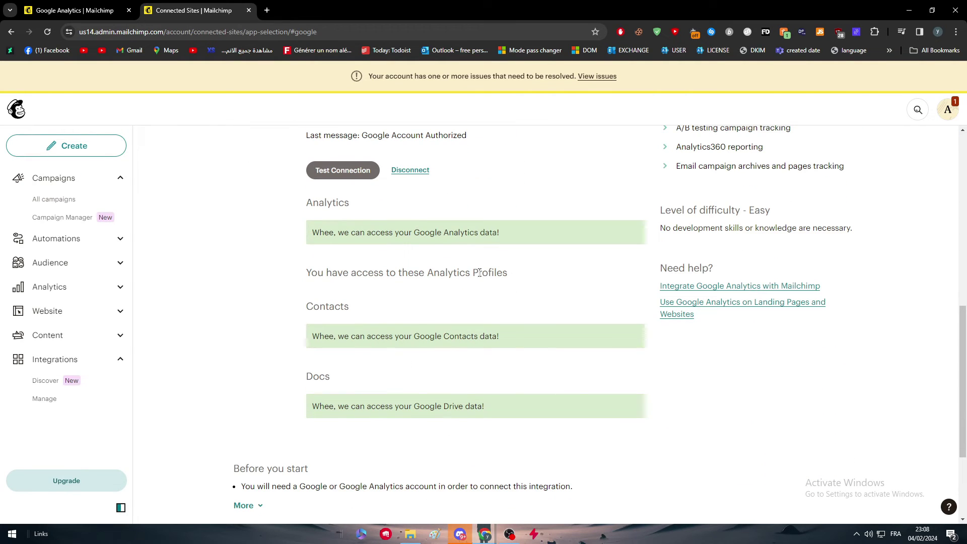
pyautogui.moveTo(350, 336); pyautogui.dragTo(523, 351)
pyautogui.click(524, 351)
pyautogui.scroll(-2, 430, 420)
pyautogui.scroll(1, 434, 417)
pyautogui.scroll(-1, 474, 413)
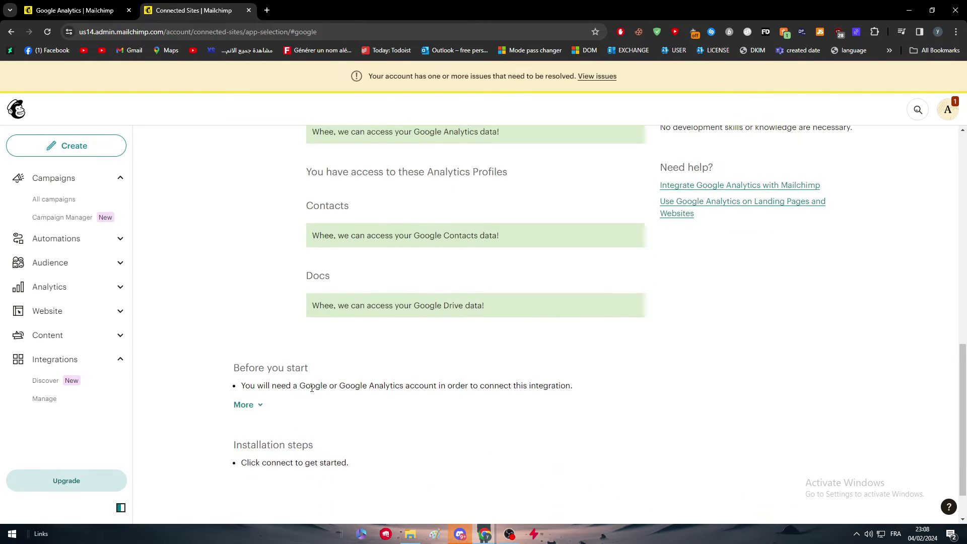
pyautogui.moveTo(254, 367); pyautogui.dragTo(422, 385)
pyautogui.click(362, 422)
pyautogui.click(262, 408)
# Step: Scroll back up and open Mailchimp's Manage integrations list
pyautogui.scroll(-2, 272, 305)
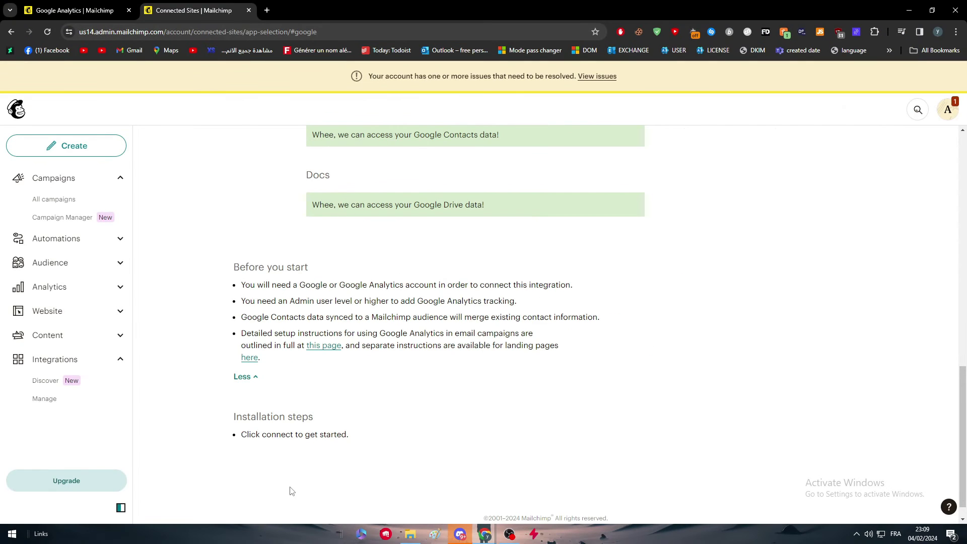
pyautogui.scroll(10, 334, 353)
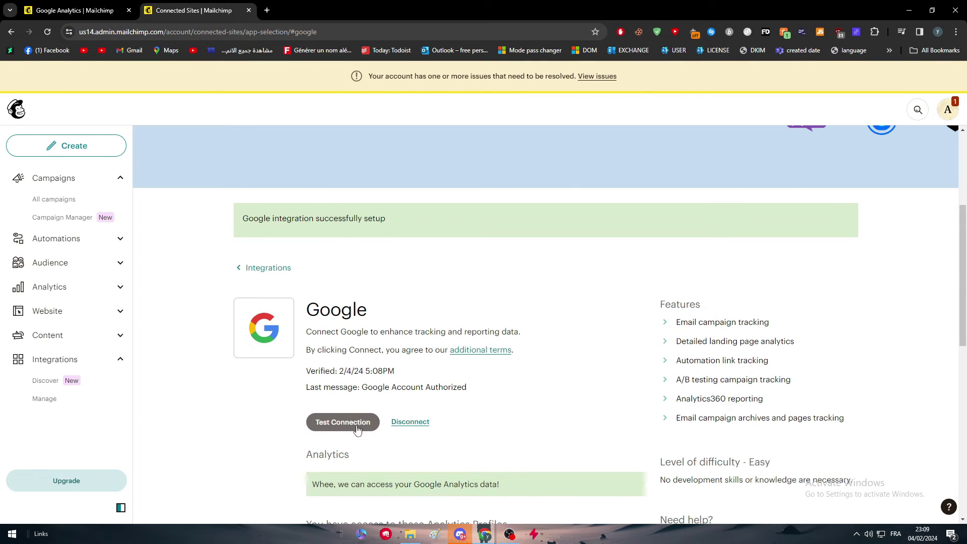
pyautogui.scroll(2, 296, 406)
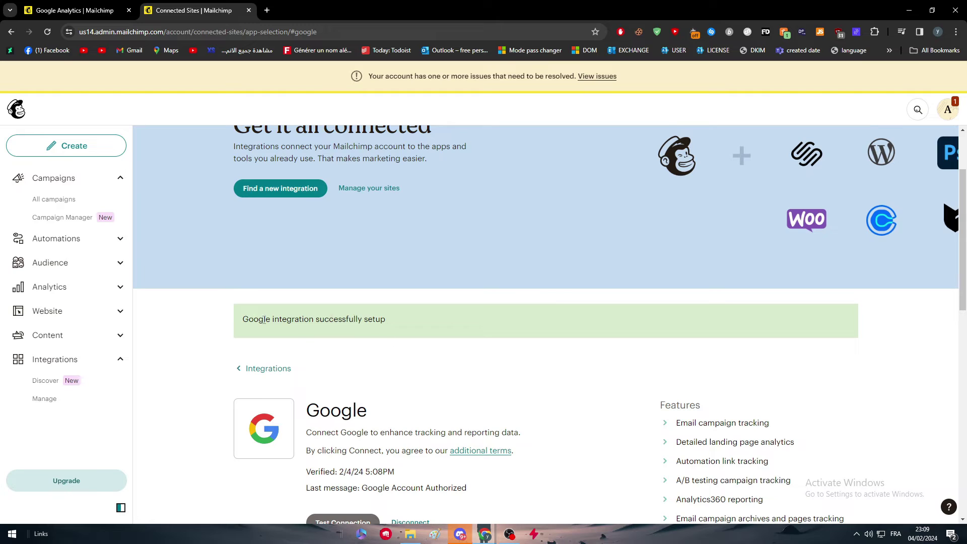
pyautogui.scroll(2, 231, 342)
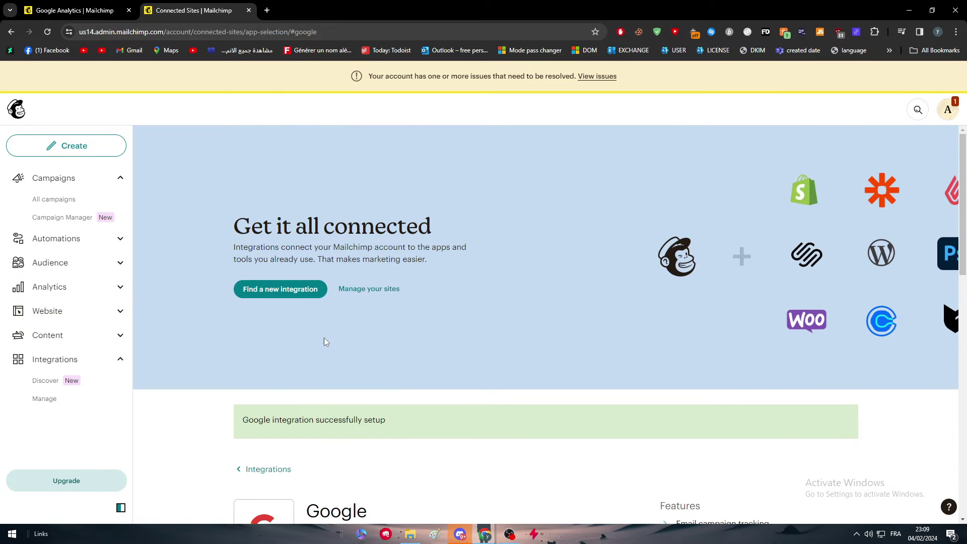
pyautogui.click(71, 399)
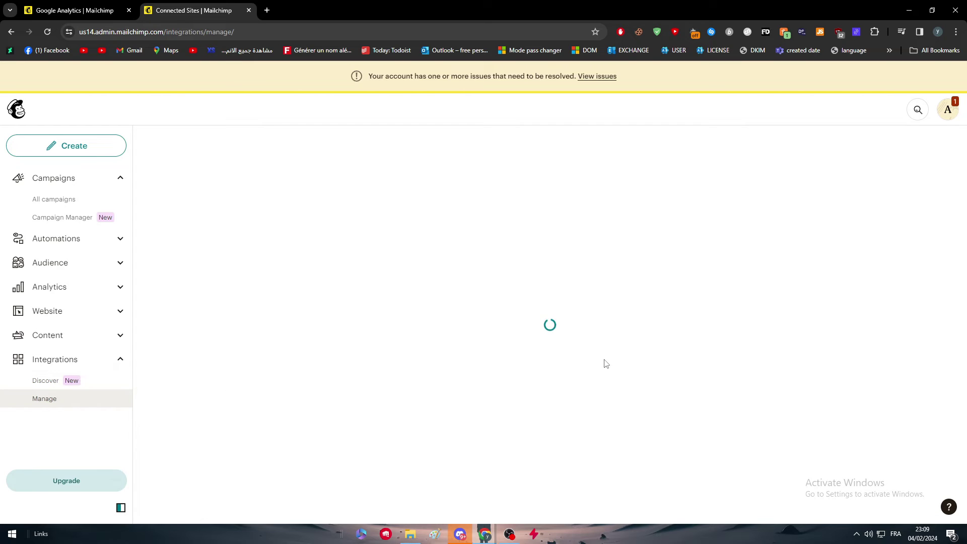
# Step: Confirm Google Analytics among the Connected Apps and reopen its integration details
pyautogui.scroll(-1, 594, 479)
pyautogui.click(387, 469)
pyautogui.scroll(-3, 387, 468)
pyautogui.scroll(3, 453, 447)
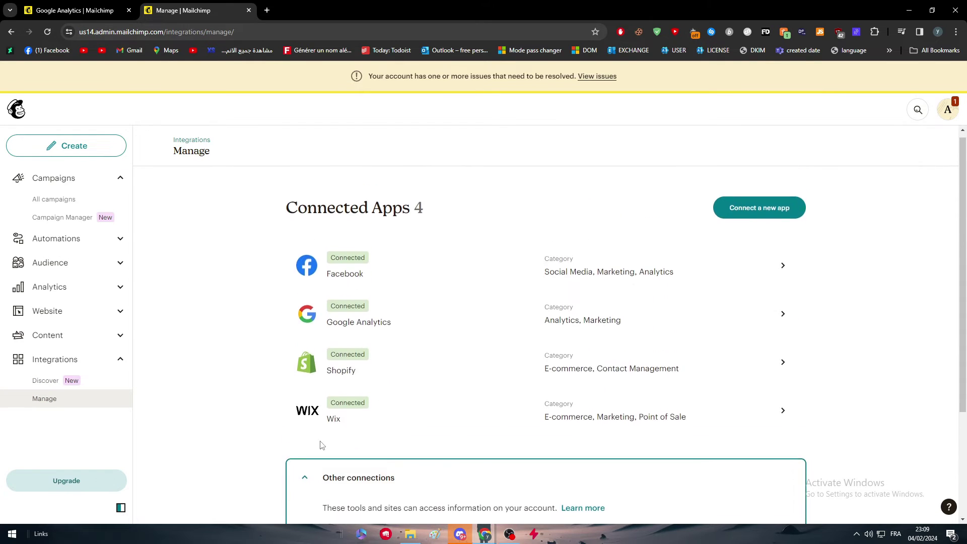
pyautogui.click(782, 328)
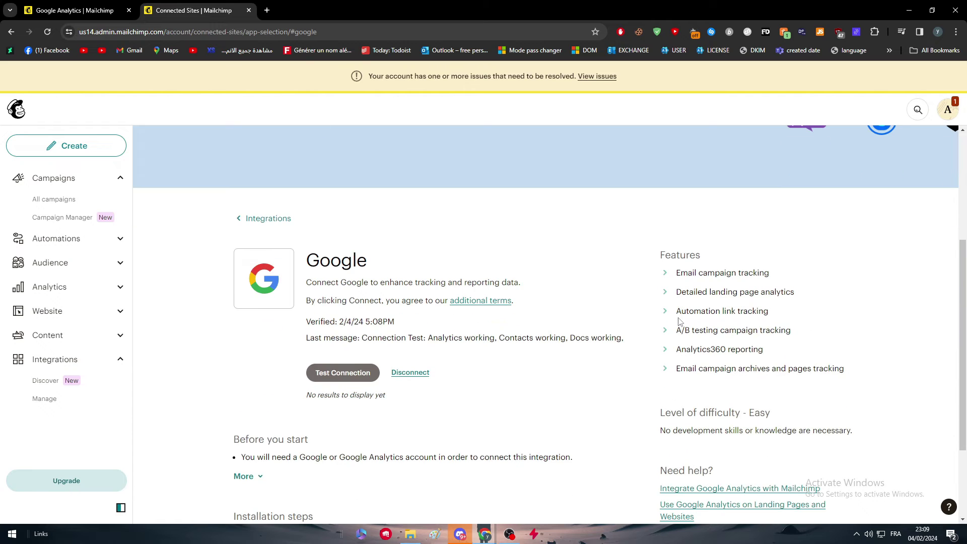
pyautogui.scroll(-2, 876, 332)
pyautogui.moveTo(882, 307); pyautogui.dragTo(814, 257)
pyautogui.click(815, 258)
pyautogui.scroll(3, 717, 241)
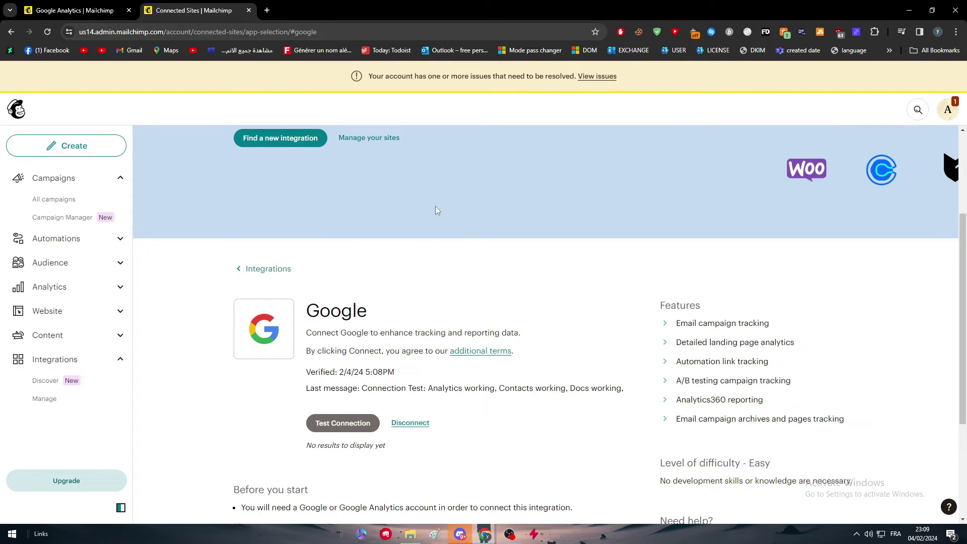
pyautogui.scroll(3, 430, 201)
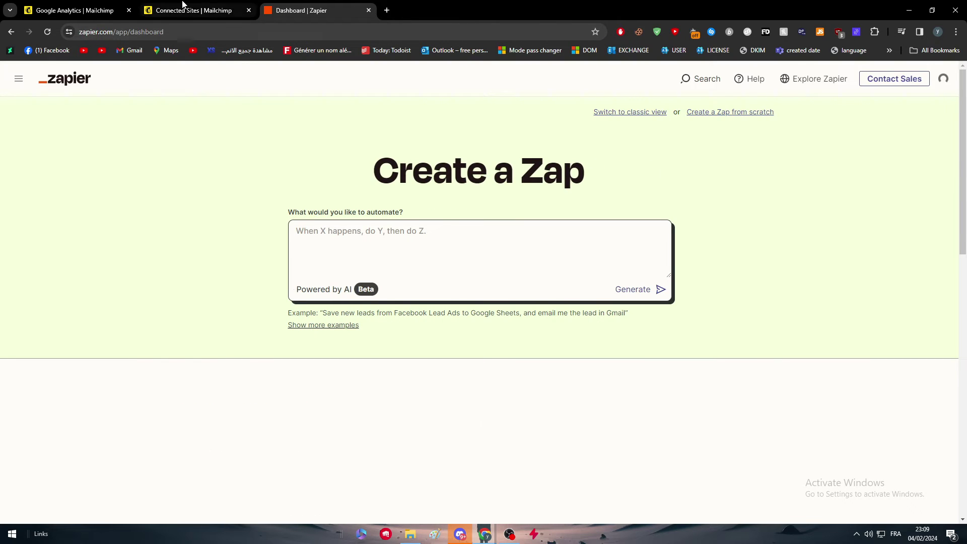
# Step: Return to the Zapier dashboard, open the Apps list and search for 'mai'
pyautogui.click(236, 9)
pyautogui.click(325, 9)
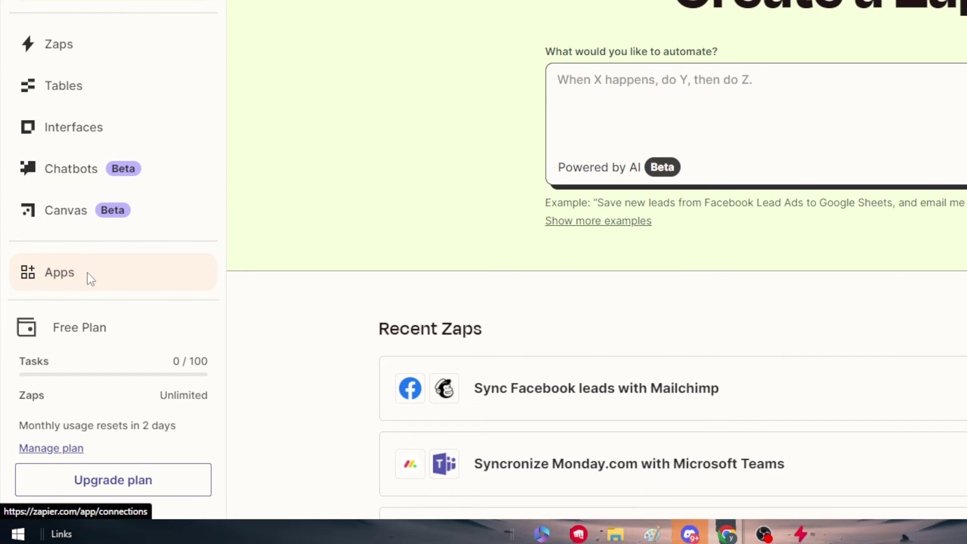
pyautogui.click(87, 273)
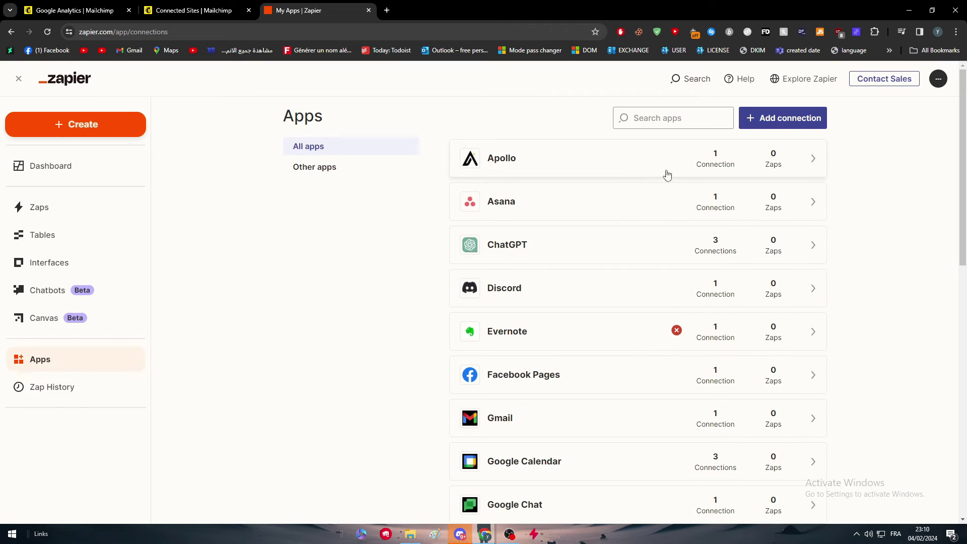
pyautogui.click(703, 117)
pyautogui.write('mailchimp')
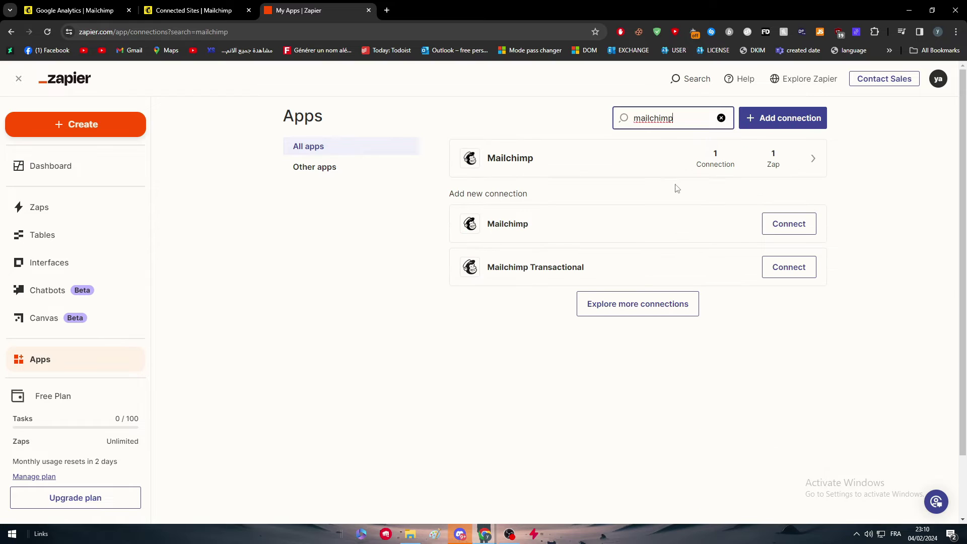
# Step: Start a new Mailchimp connection, close its login popup, then open the existing Mailchimp connection
pyautogui.click(778, 228)
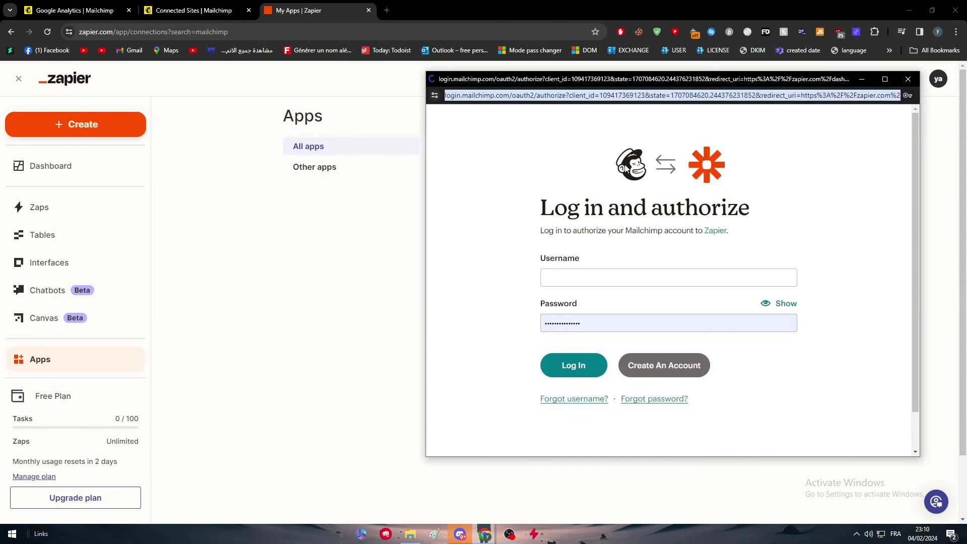
pyautogui.click(563, 276)
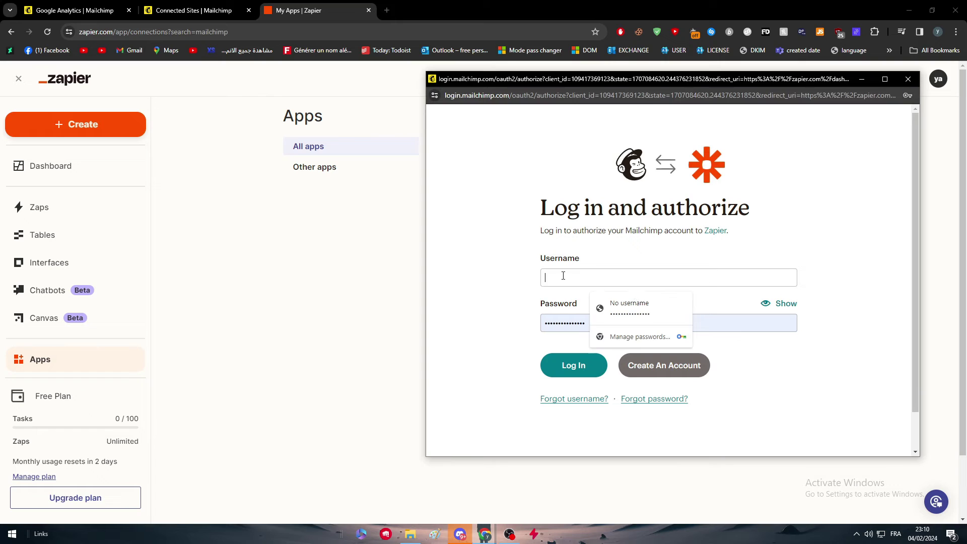
pyautogui.click(901, 80)
pyautogui.click(792, 167)
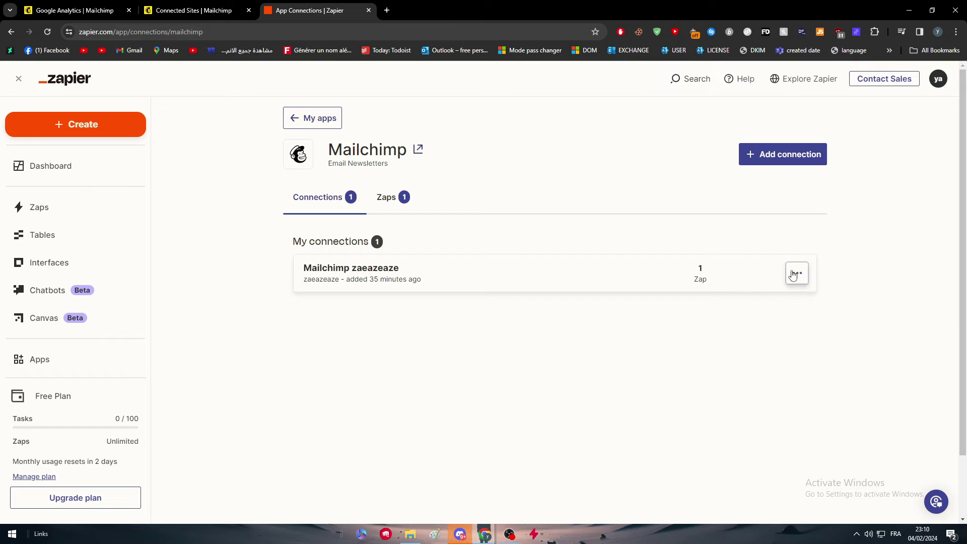
# Step: Test the existing Mailchimp connection from its options, then return to the full apps list
pyautogui.click(800, 274)
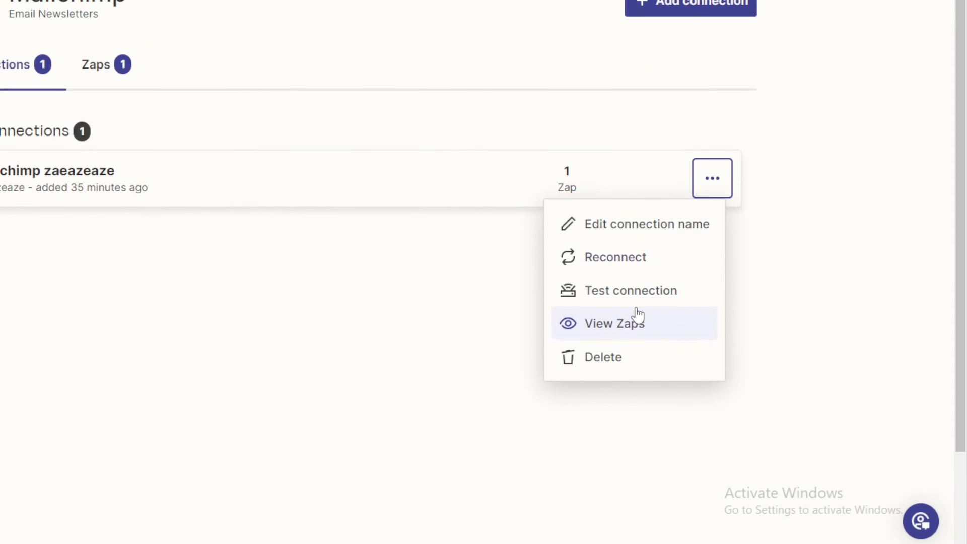
pyautogui.click(636, 278)
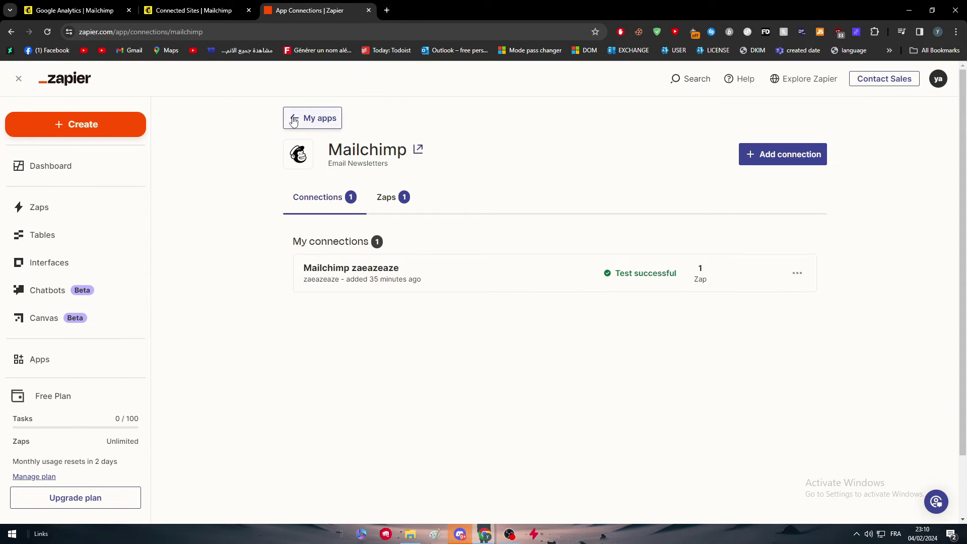
pyautogui.click(276, 123)
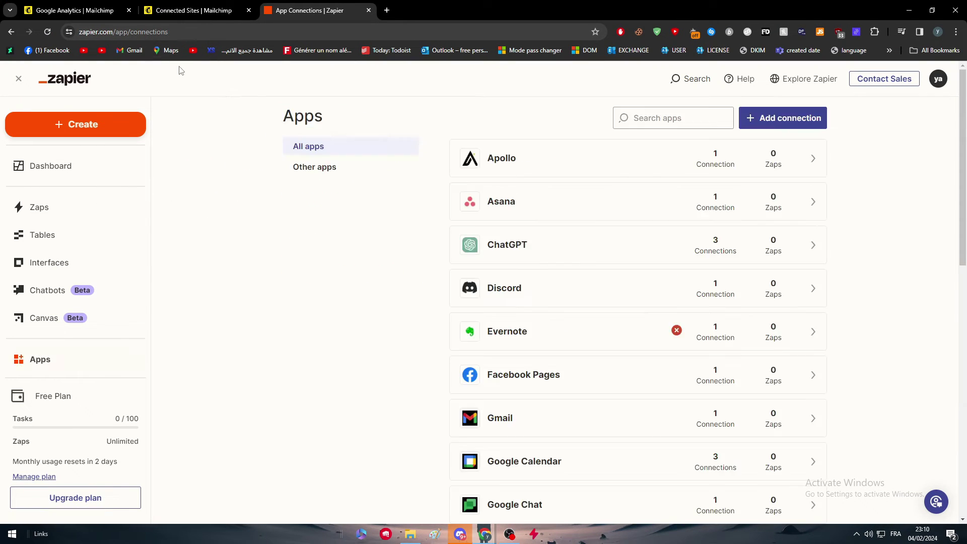
# Step: Search the apps for 'goo' and review the Google Analytics 4 entry under Add new connection
pyautogui.click(652, 116)
pyautogui.write('google analytics')
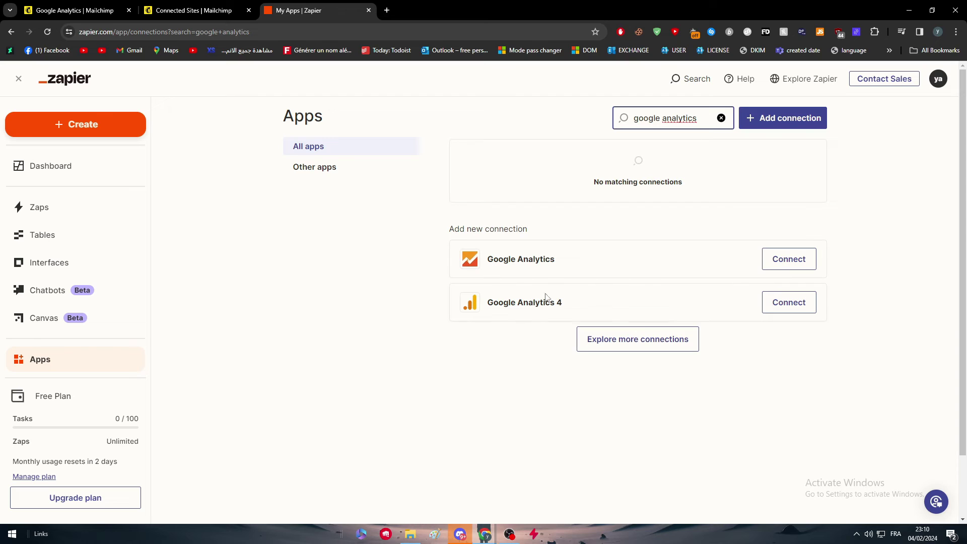
pyautogui.moveTo(503, 304); pyautogui.dragTo(569, 306)
pyautogui.click(569, 306)
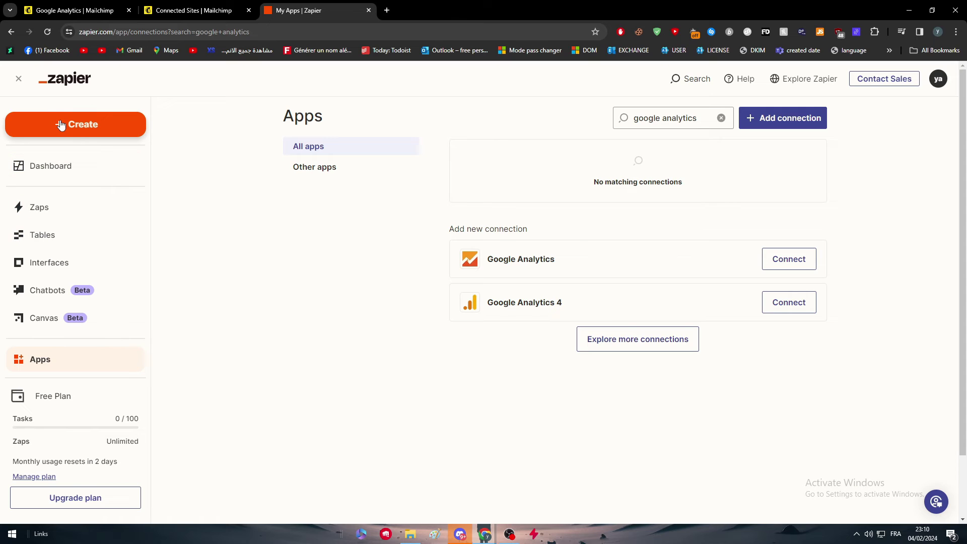
# Step: Start building a new Zap from the Create menu
pyautogui.click(61, 125)
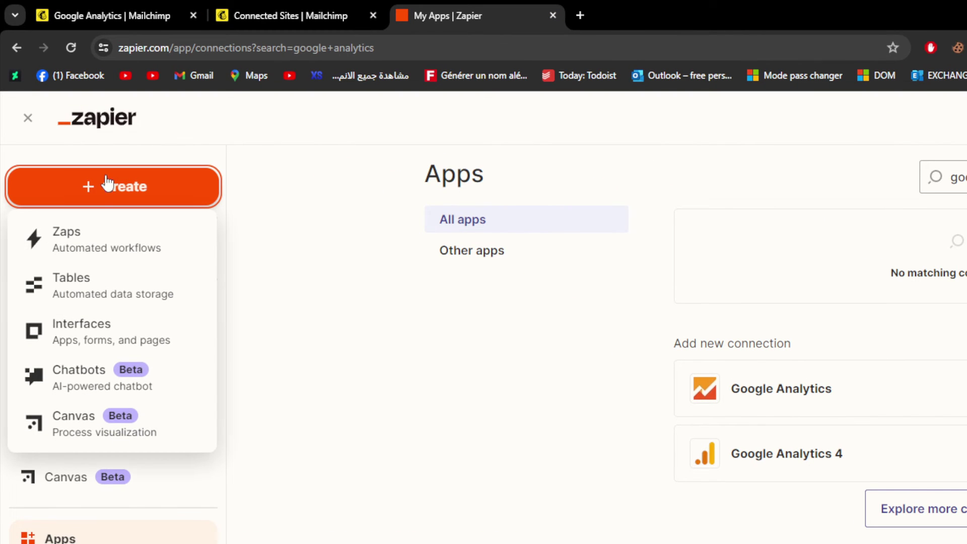
pyautogui.click(91, 250)
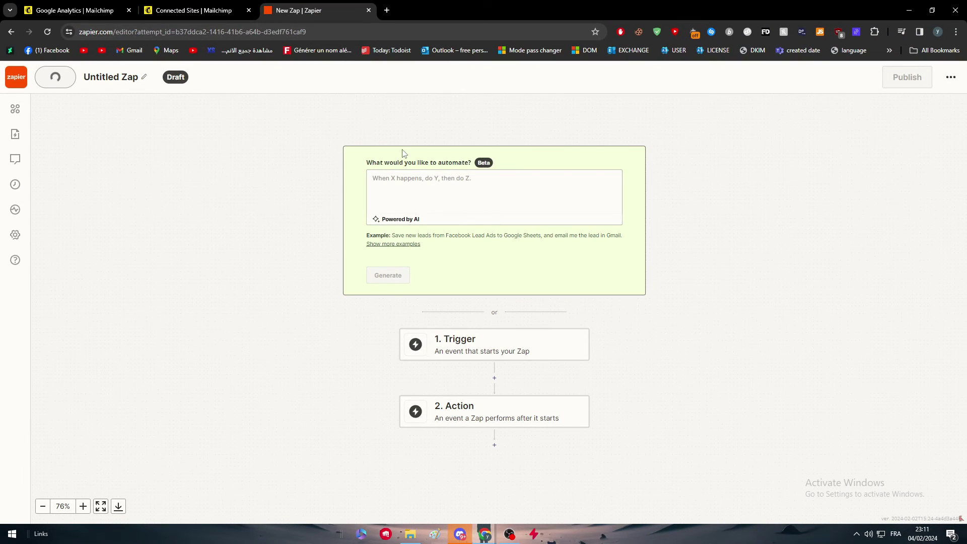
pyautogui.scroll(5, 418, 218)
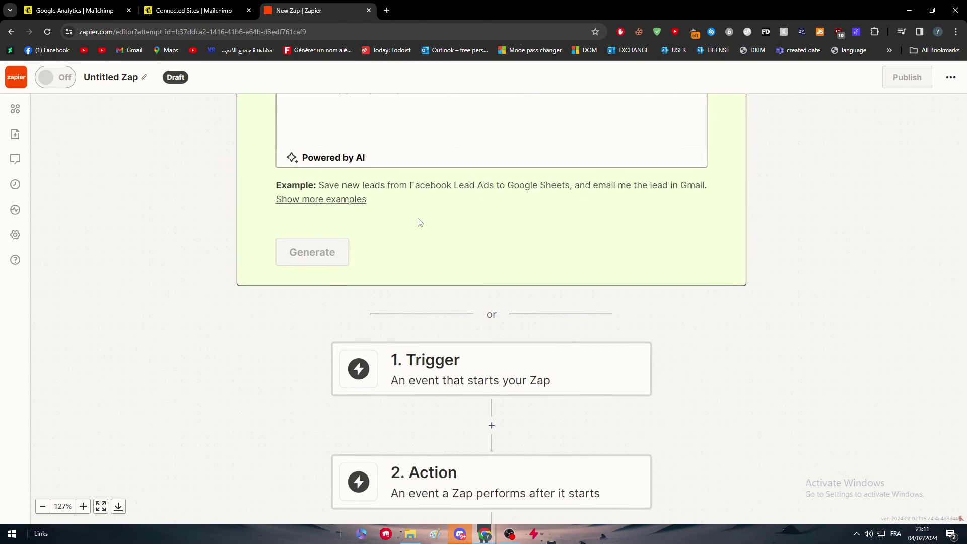
pyautogui.scroll(3, 492, 268)
# Step: Ask Zapier's AI to 'sync mailchimp with google analytics' and generate a Zap
pyautogui.click(441, 262)
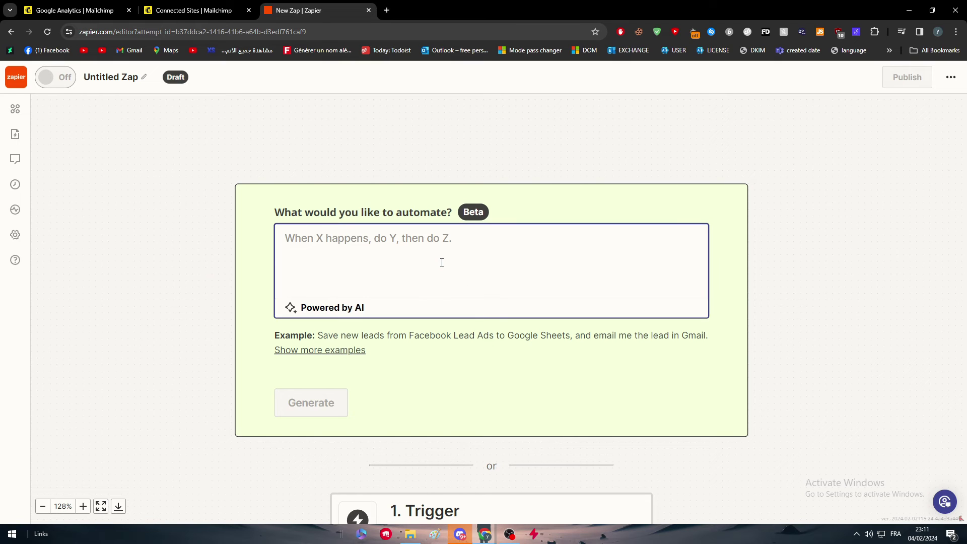
pyautogui.write('+')
pyautogui.press('BackSpace')
pyautogui.write('sync mailchimp with google ana')
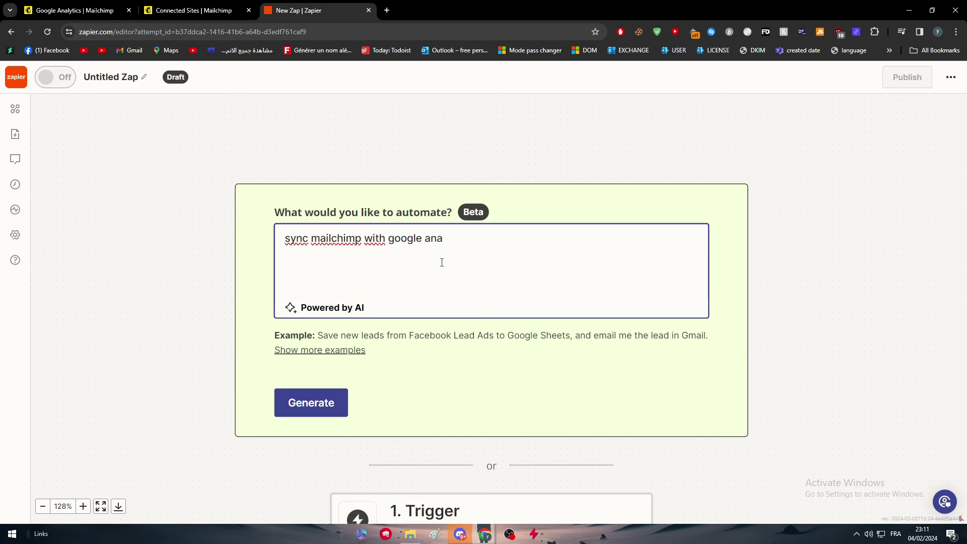
pyautogui.write('lytics 4')
pyautogui.press('Return')
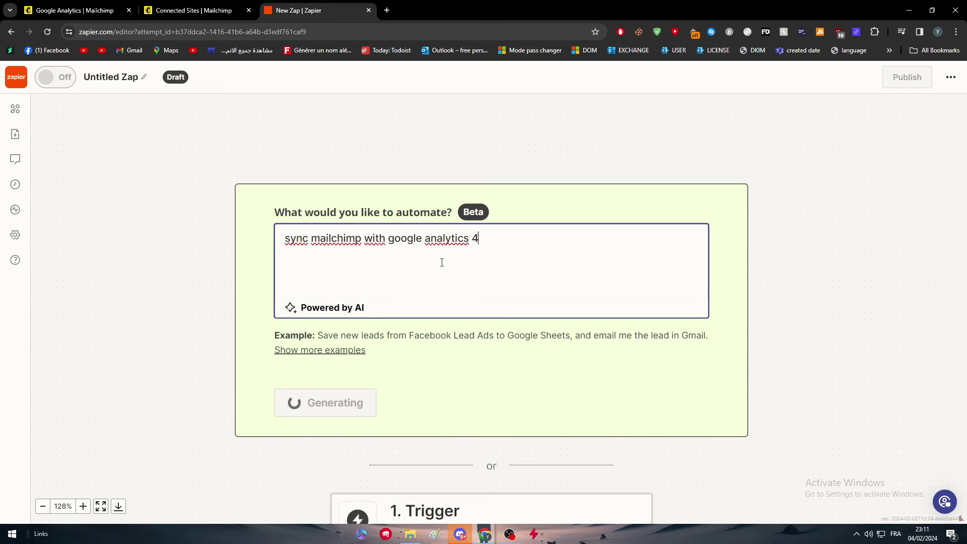
# Step: Swap the prompt's wording so Analytics 4 comes before Mailchimp, then regenerate the suggested Zap
pyautogui.scroll(-1, 482, 306)
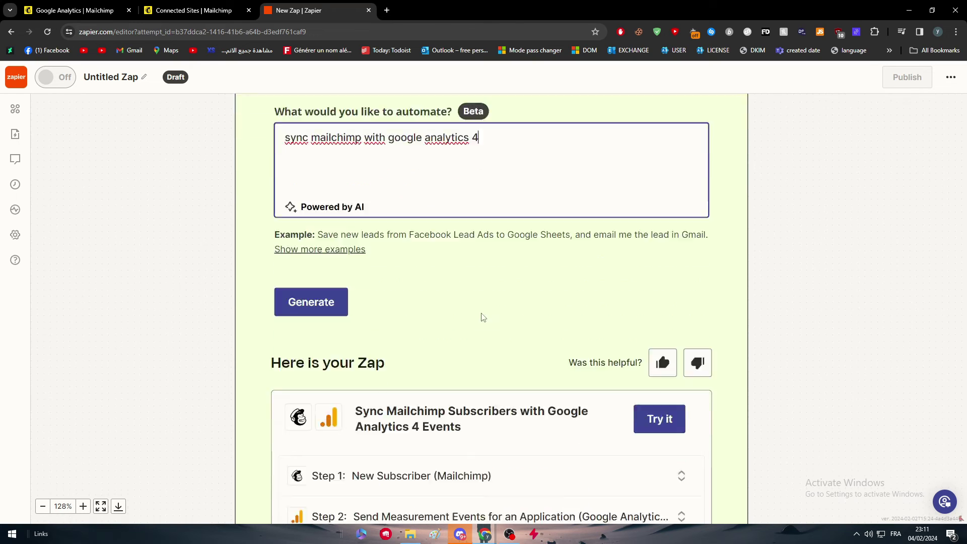
pyautogui.scroll(-1, 482, 318)
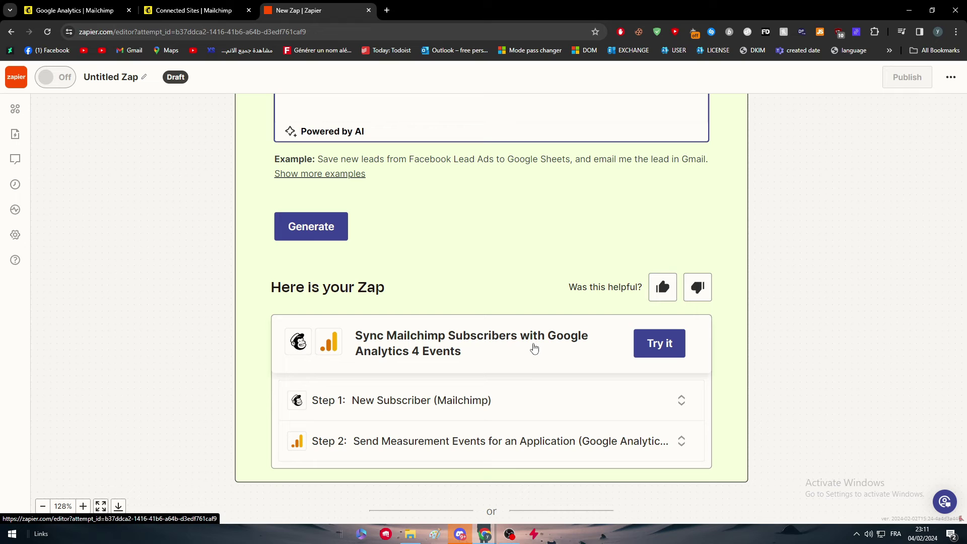
pyautogui.scroll(2, 534, 348)
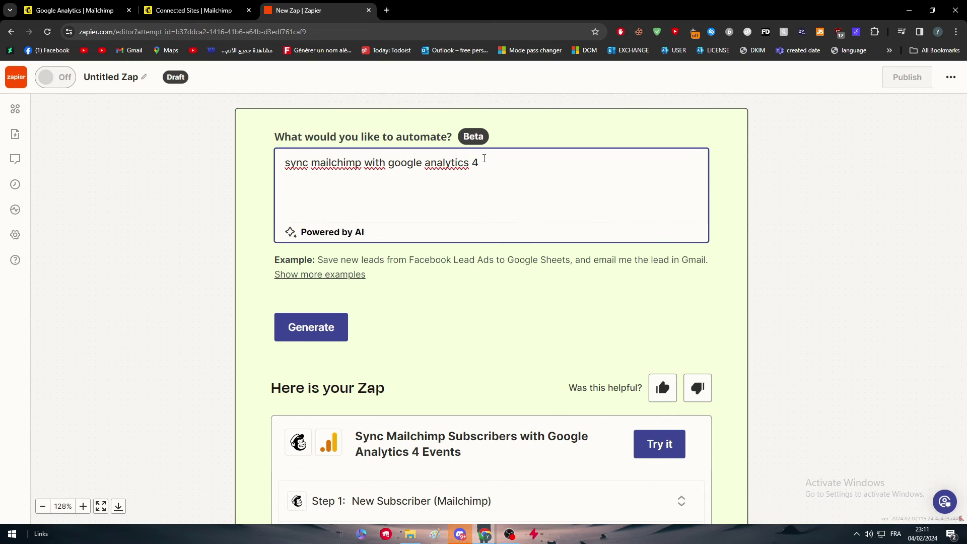
pyautogui.moveTo(479, 161); pyautogui.dragTo(429, 156)
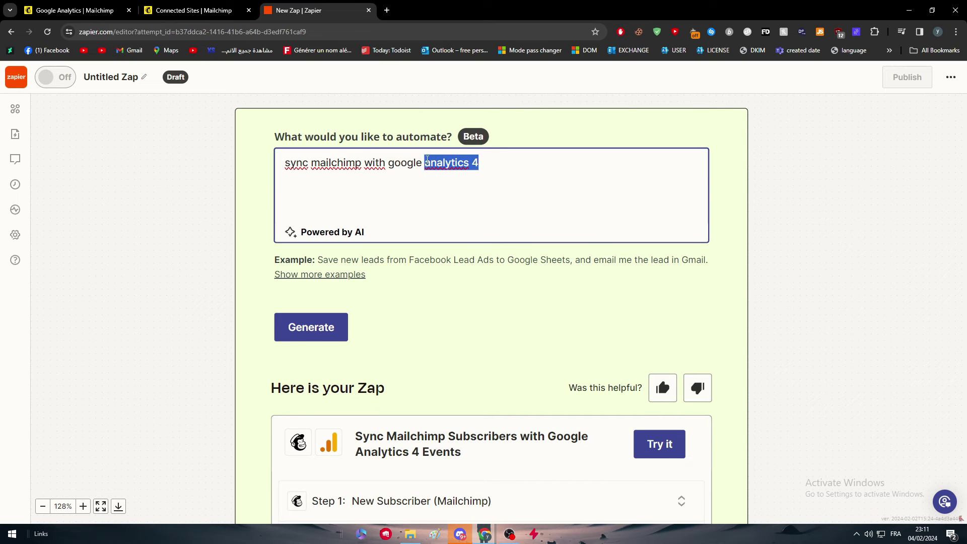
pyautogui.press('BackSpace')
pyautogui.press('BackSpace')
pyautogui.moveTo(361, 162); pyautogui.dragTo(311, 163)
pyautogui.write('analytics 4')
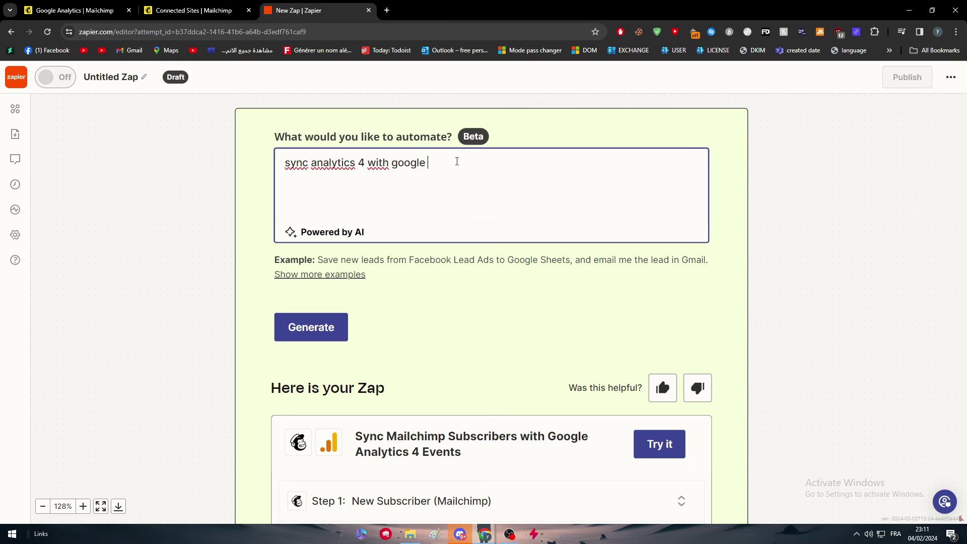
pyautogui.write('mailchimp')
pyautogui.click(327, 327)
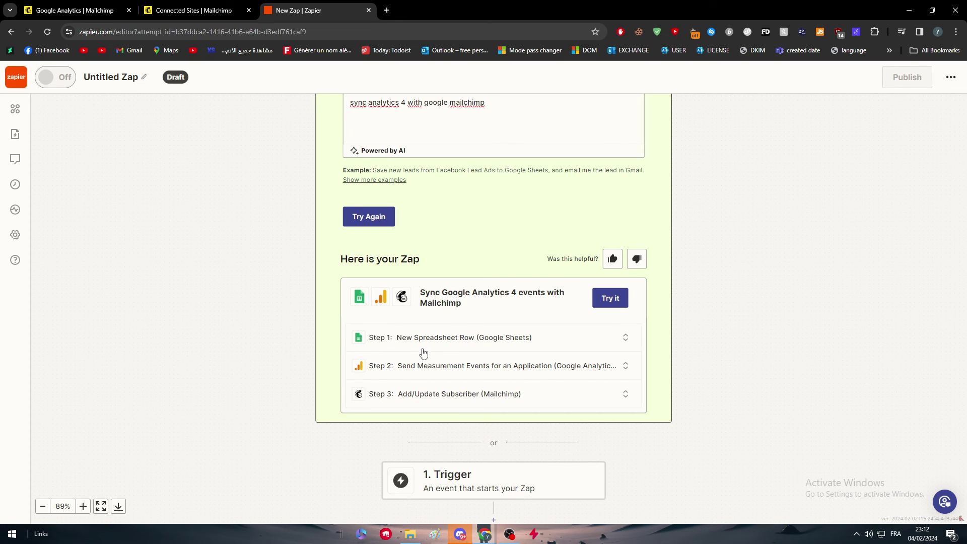
pyautogui.scroll(2, 443, 261)
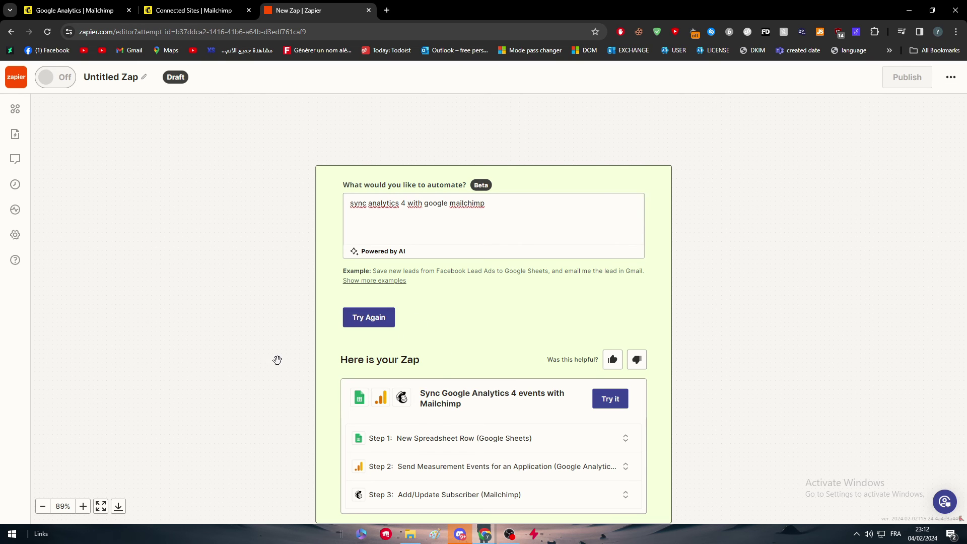
# Step: Open the suggested Zap as a draft and choose the audience in its Mailchimp step
pyautogui.click(608, 399)
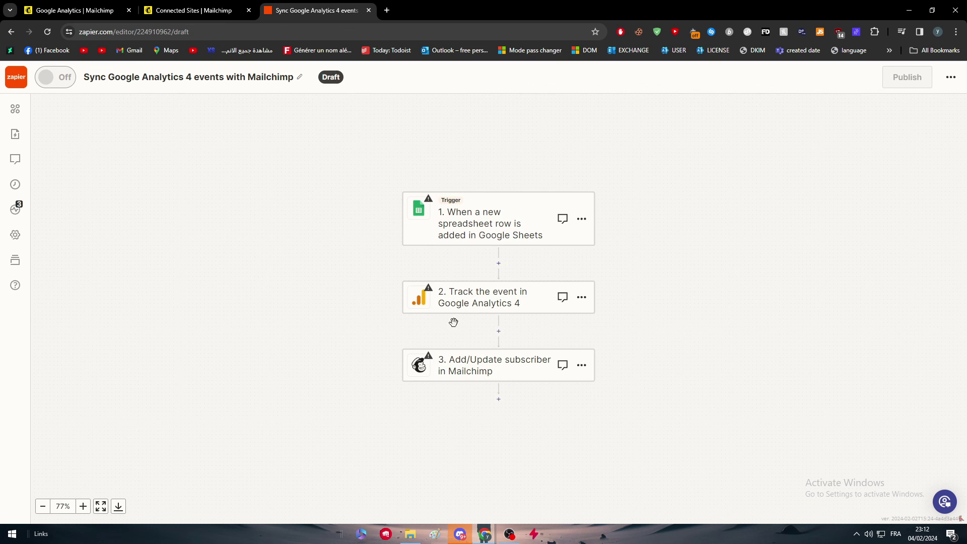
pyautogui.click(460, 365)
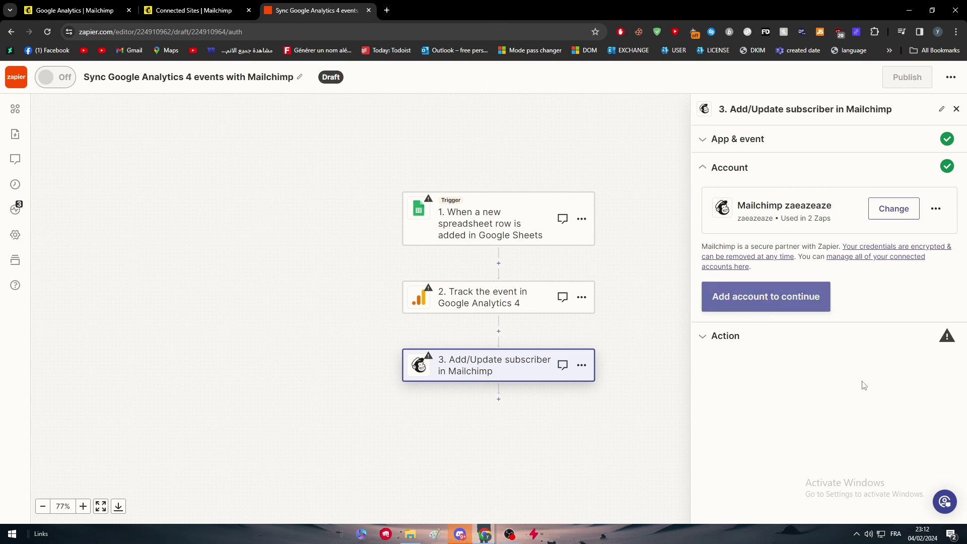
pyautogui.click(725, 303)
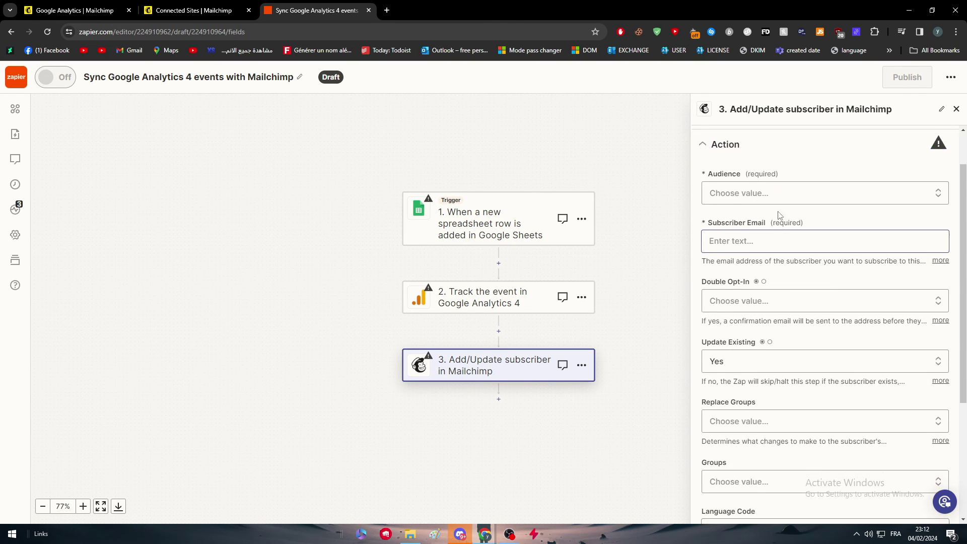
pyautogui.click(725, 193)
pyautogui.click(735, 304)
# Step: Browse the spreadsheet step's data for the Mailchimp subscriber email field
pyautogui.click(790, 243)
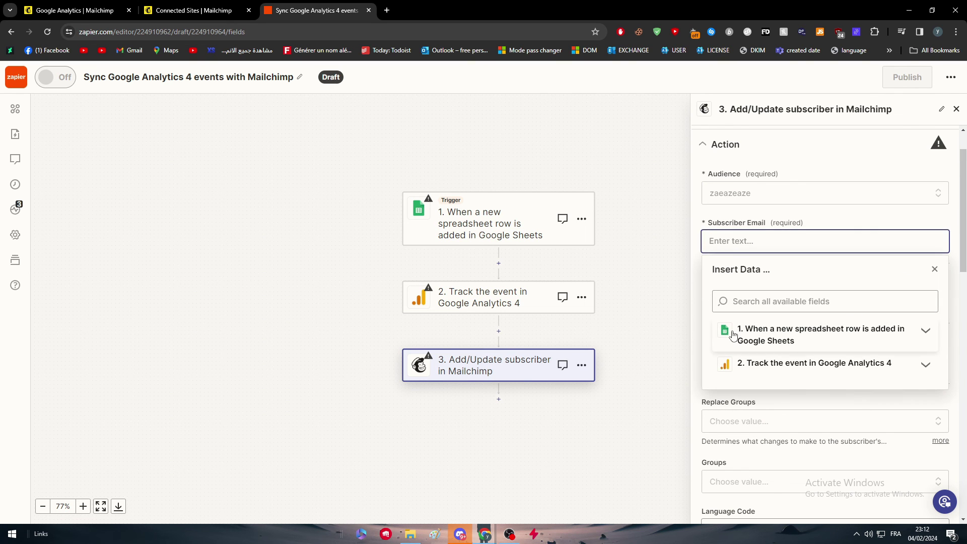
pyautogui.click(790, 268)
pyautogui.click(775, 244)
pyautogui.click(783, 216)
pyautogui.scroll(-8, 796, 353)
pyautogui.scroll(-8, 805, 398)
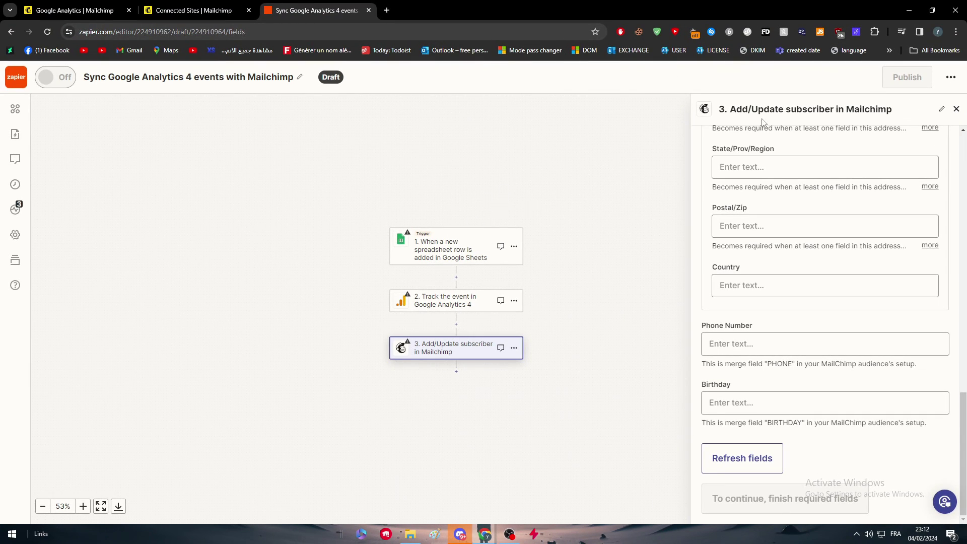
pyautogui.scroll(-1, 377, 233)
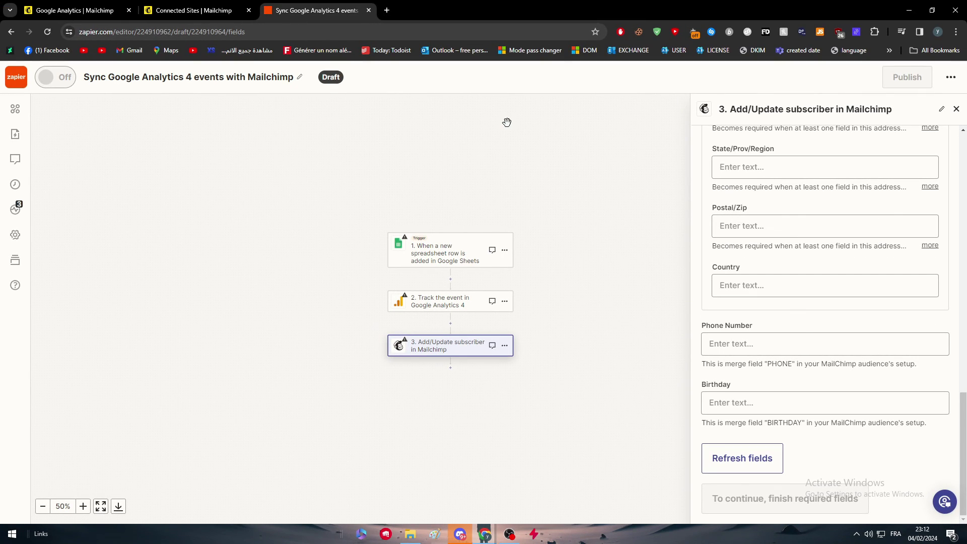
pyautogui.click(118, 6)
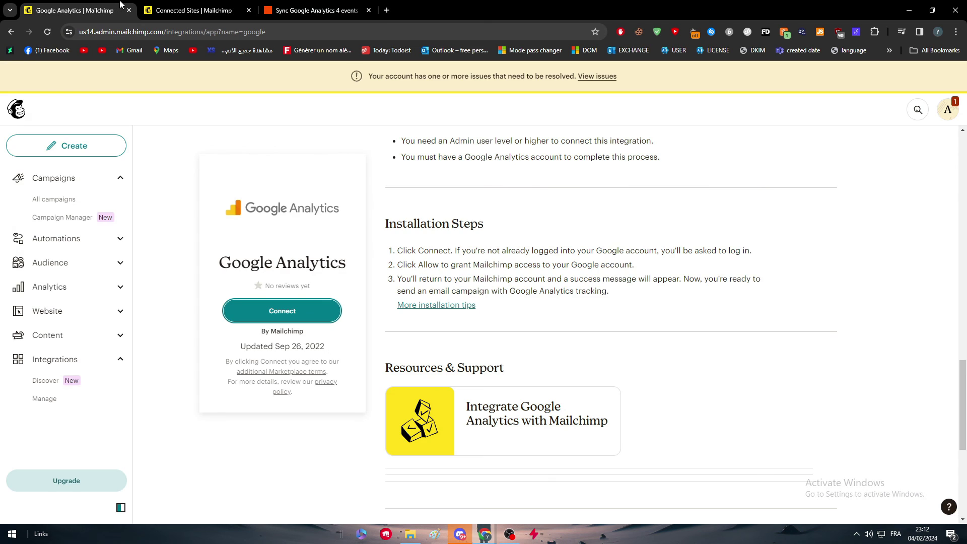